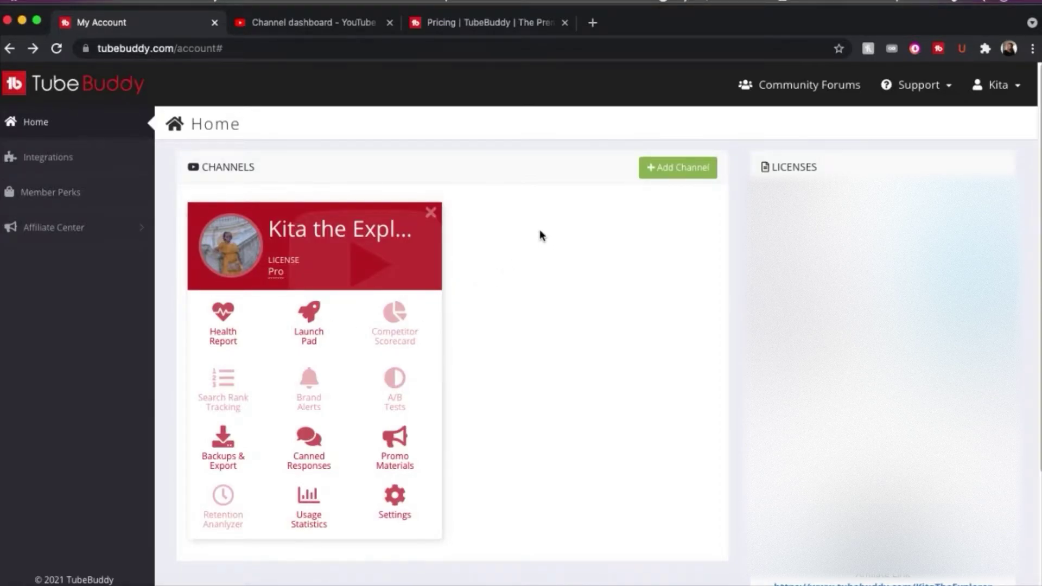
# Step: Switch to the Pricing page and expand the first feature group of the plan comparison
pyautogui.click(521, 23)
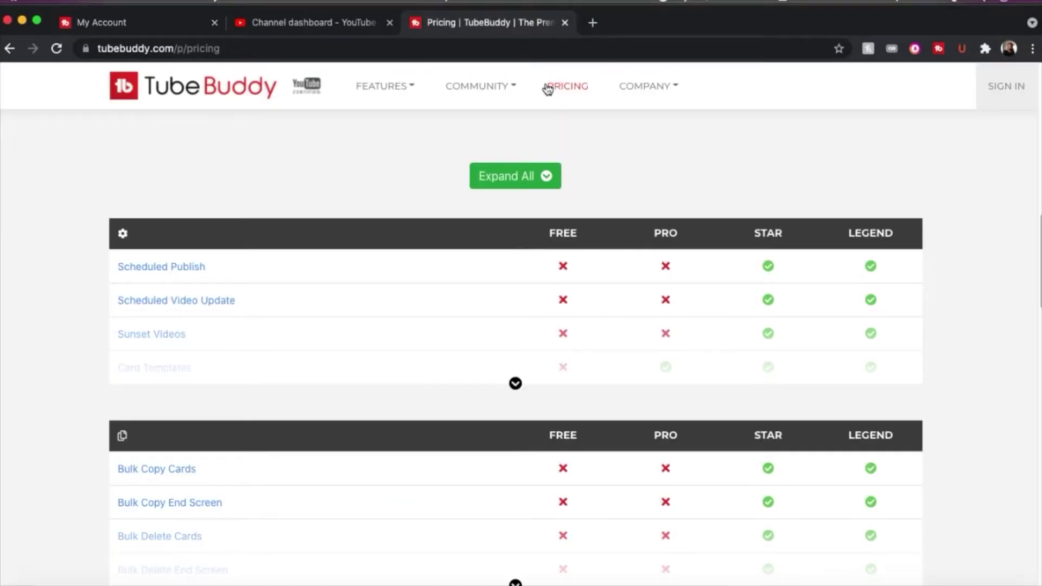
pyautogui.click(515, 385)
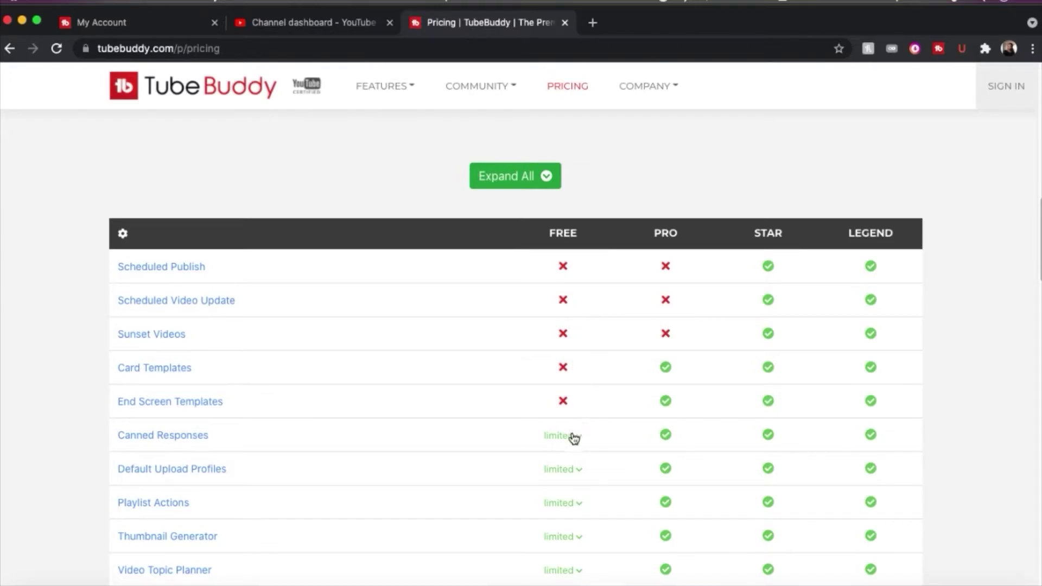
# Step: Scroll down the comparison table and expand the search tools group below Video A/B Tests
pyautogui.scroll(-1, 563, 483)
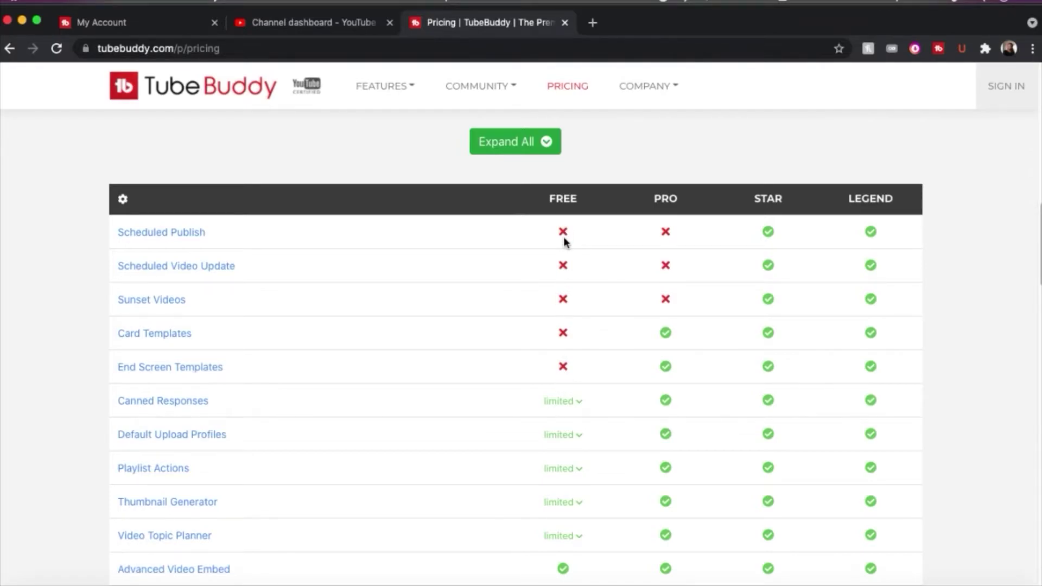
pyautogui.scroll(-3, 553, 470)
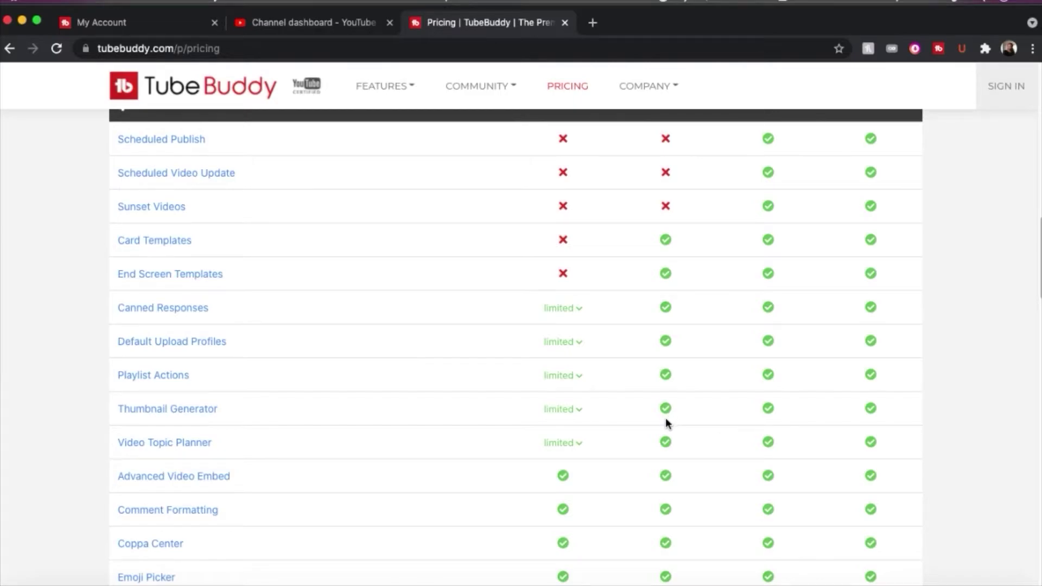
pyautogui.scroll(-5, 666, 423)
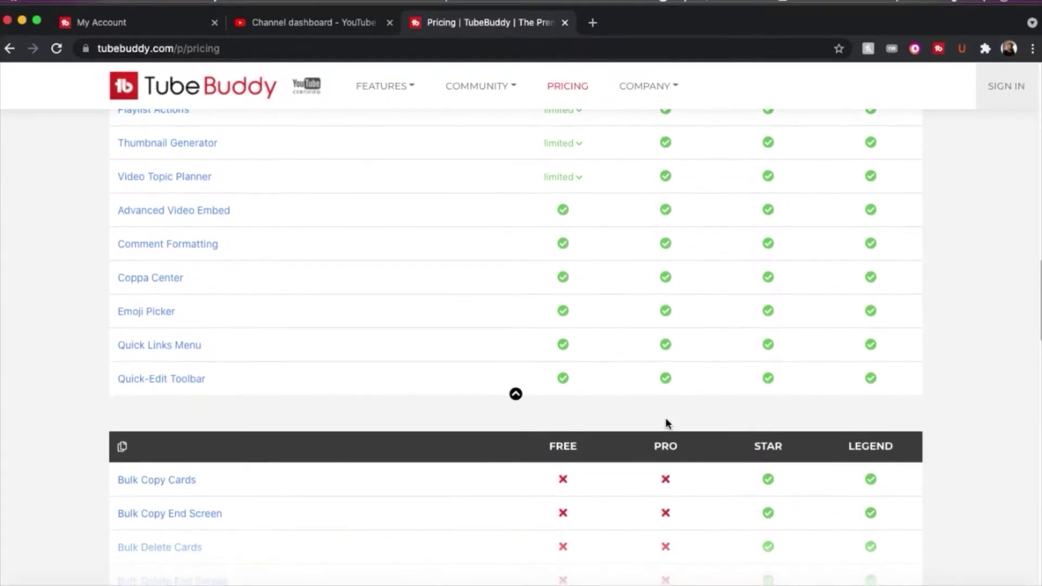
pyautogui.scroll(-3, 666, 423)
pyautogui.scroll(-4, 546, 458)
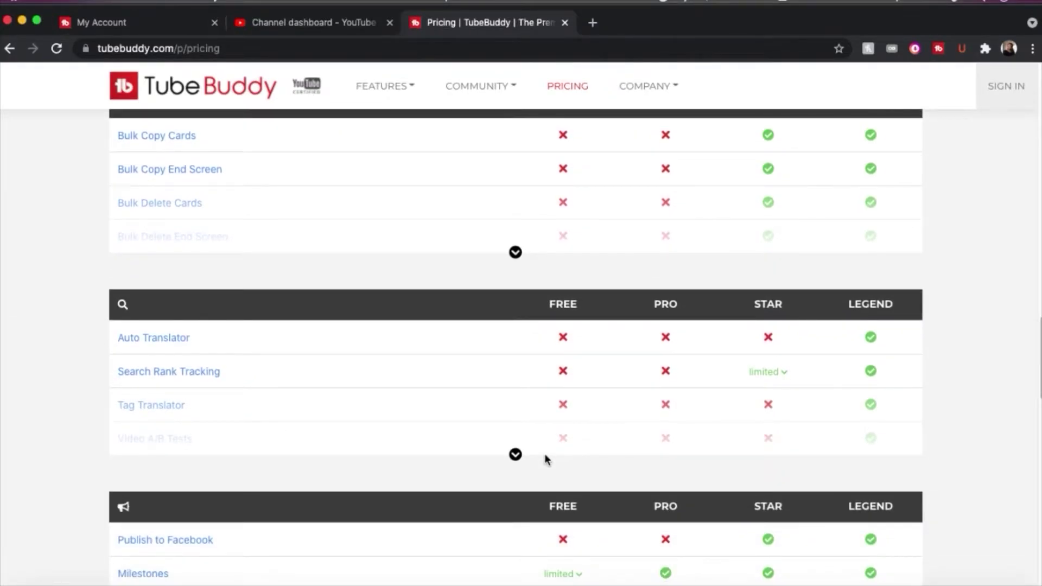
pyautogui.scroll(-1, 518, 458)
pyautogui.click(516, 452)
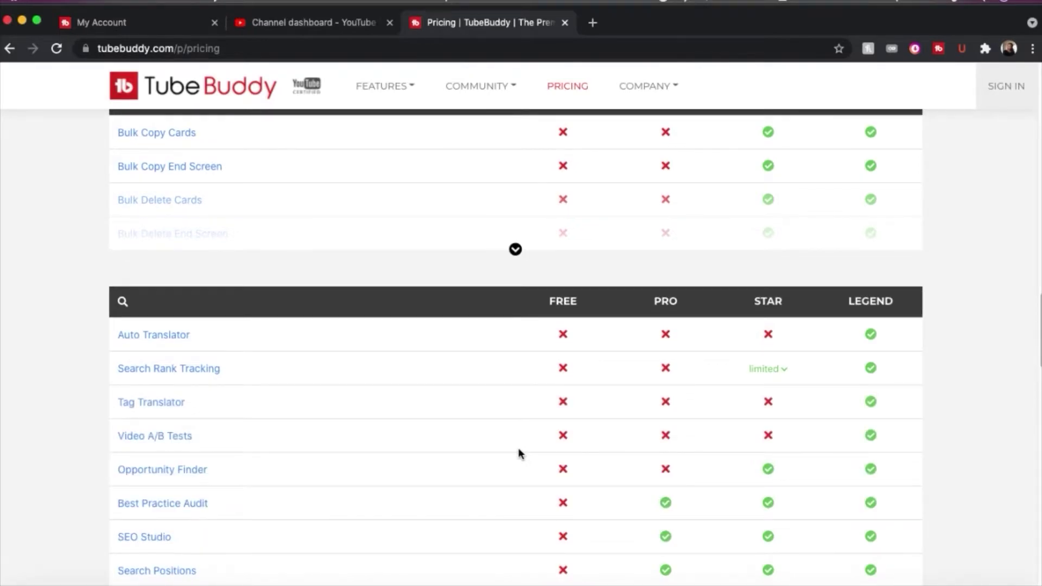
pyautogui.scroll(-3, 518, 448)
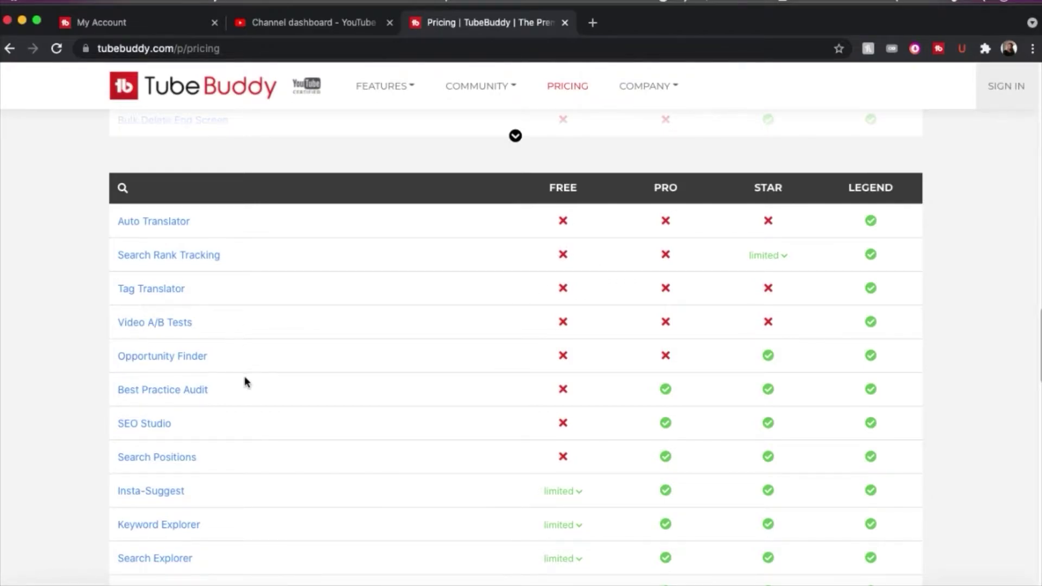
pyautogui.scroll(-7, 244, 378)
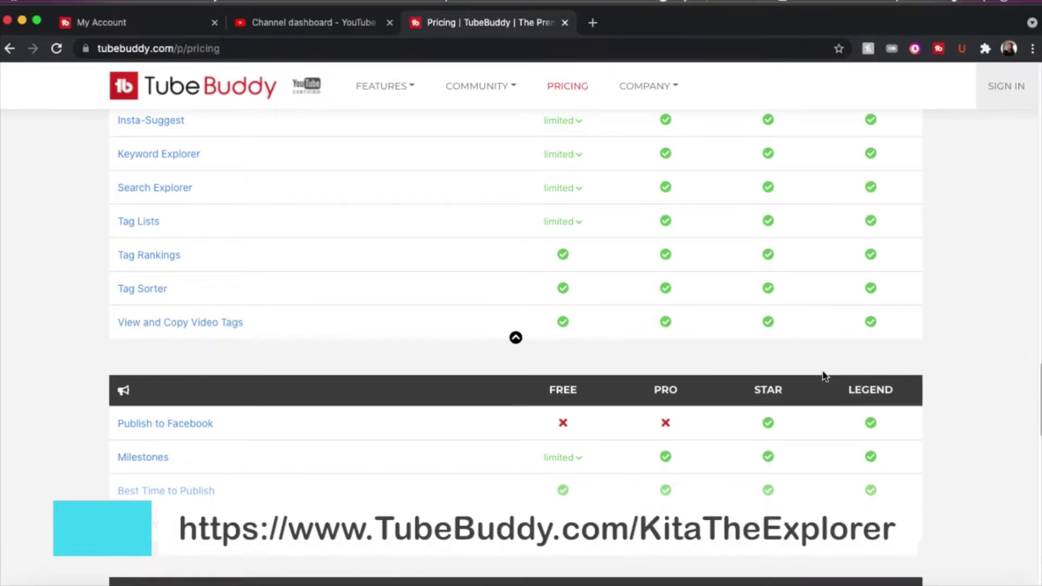
pyautogui.scroll(5, 518, 288)
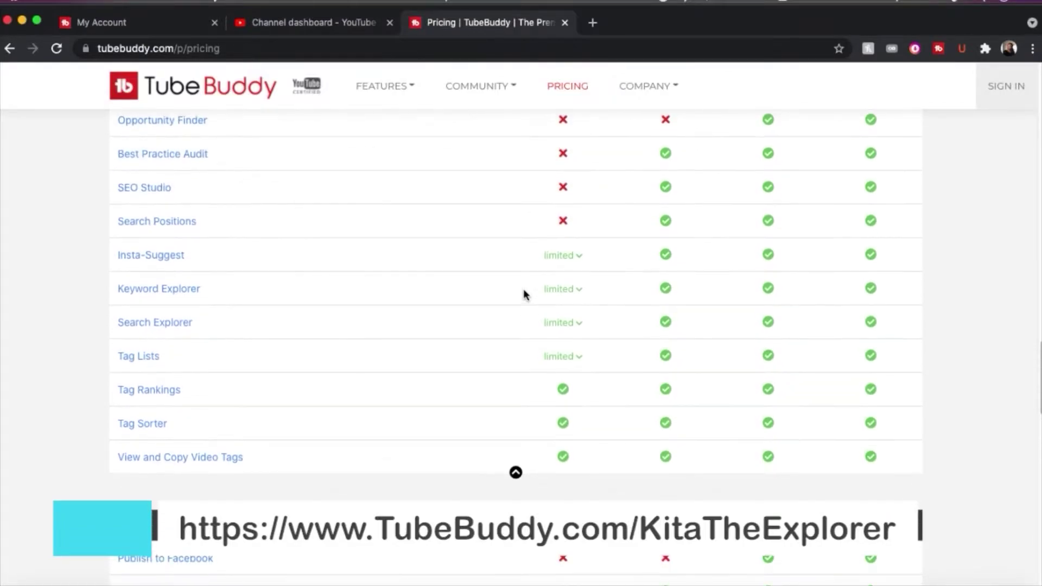
pyautogui.scroll(1, 524, 295)
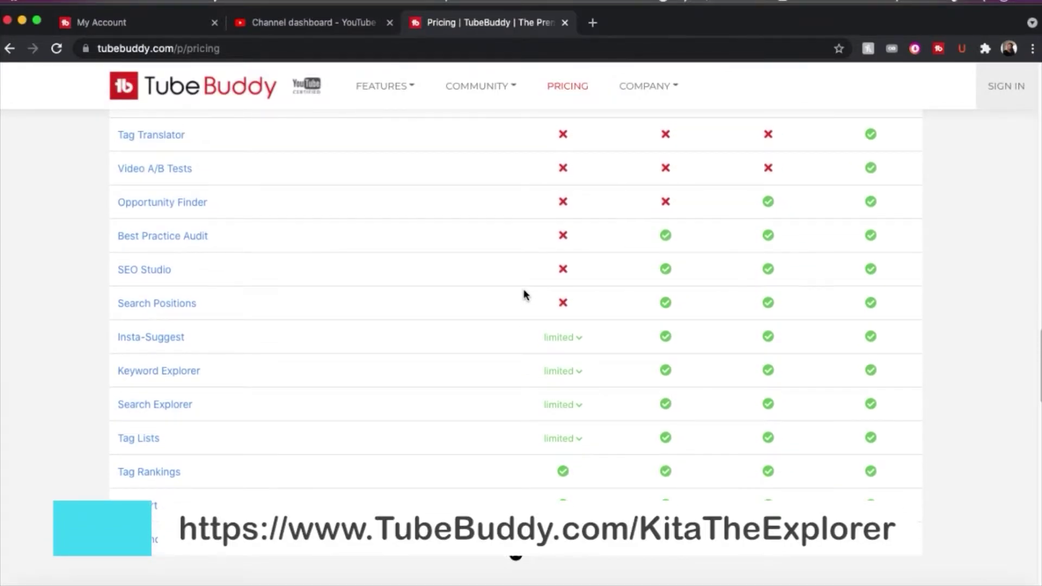
pyautogui.scroll(5, 522, 293)
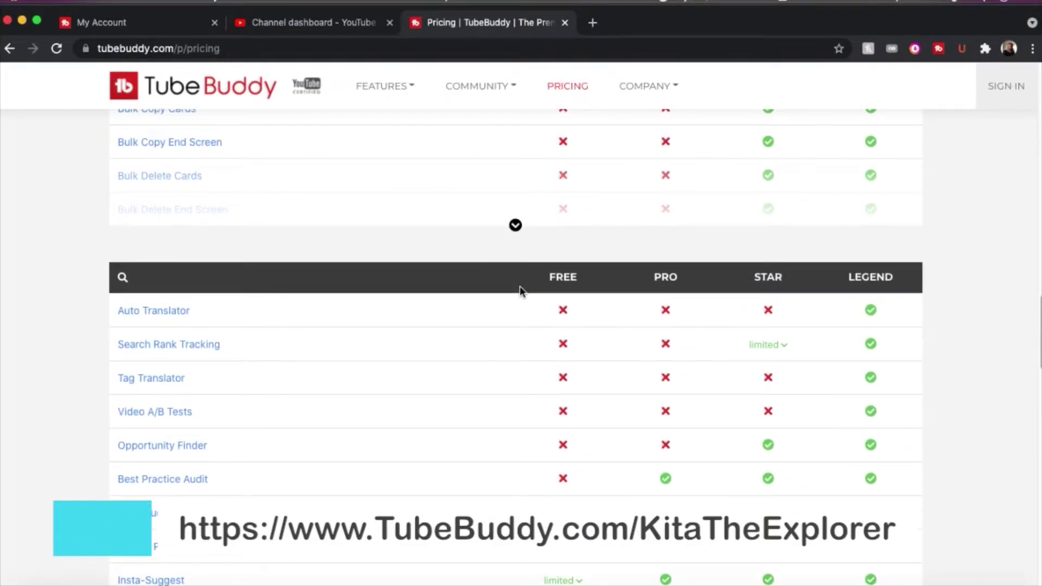
pyautogui.scroll(4, 404, 173)
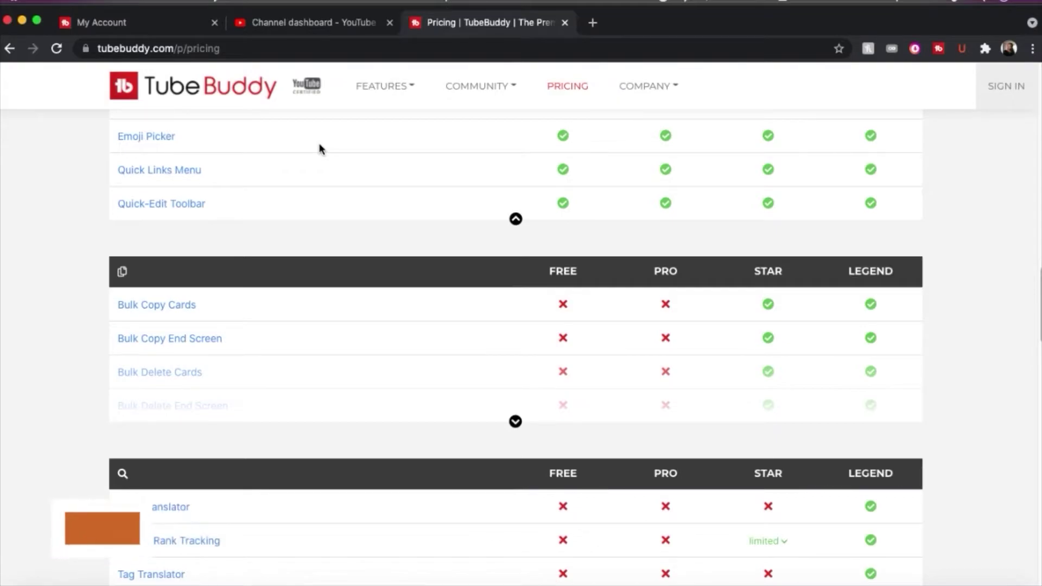
pyautogui.scroll(2, 289, 133)
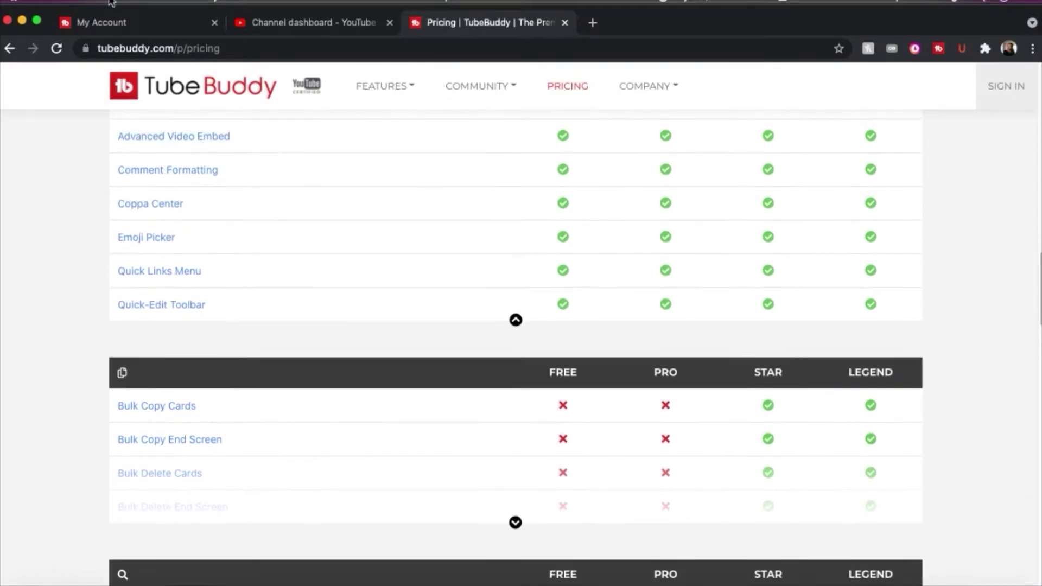
pyautogui.click(126, 24)
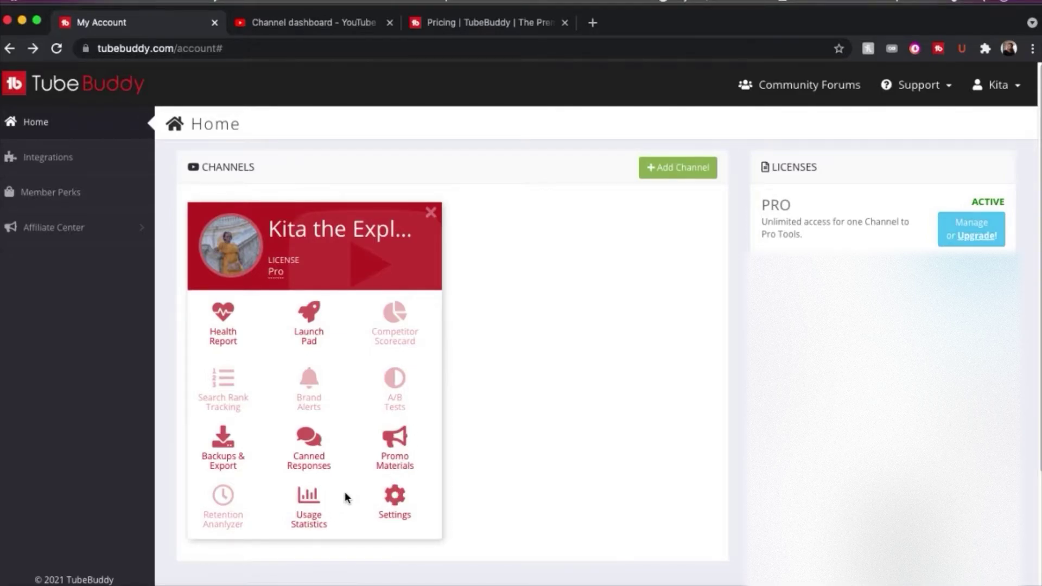
# Step: Open the channel's Health Report from its channel card
pyautogui.click(232, 338)
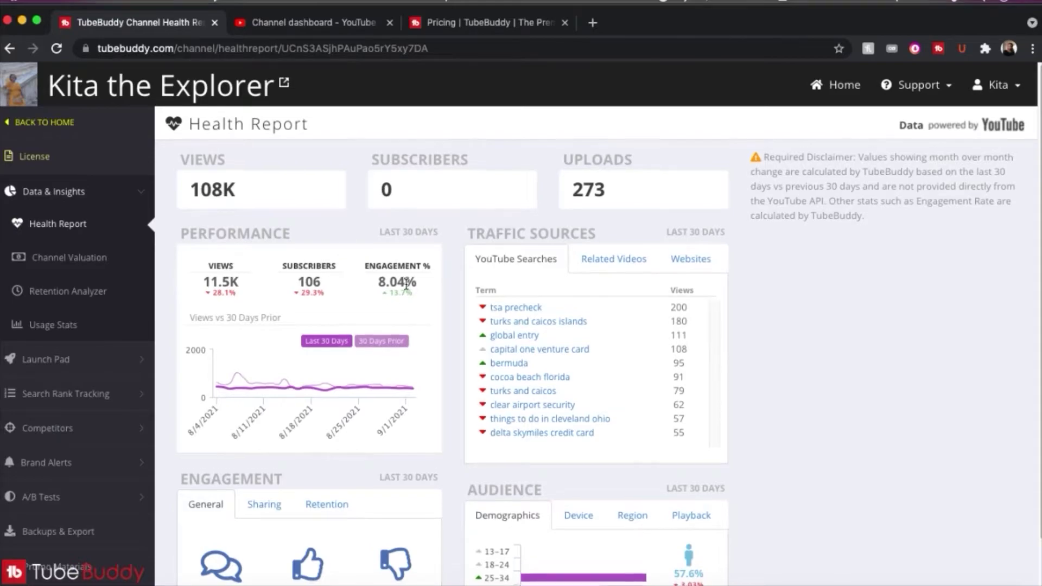
# Step: Review the Health Report, then look through the channel's tool Usage Stats
pyautogui.scroll(-3, 409, 288)
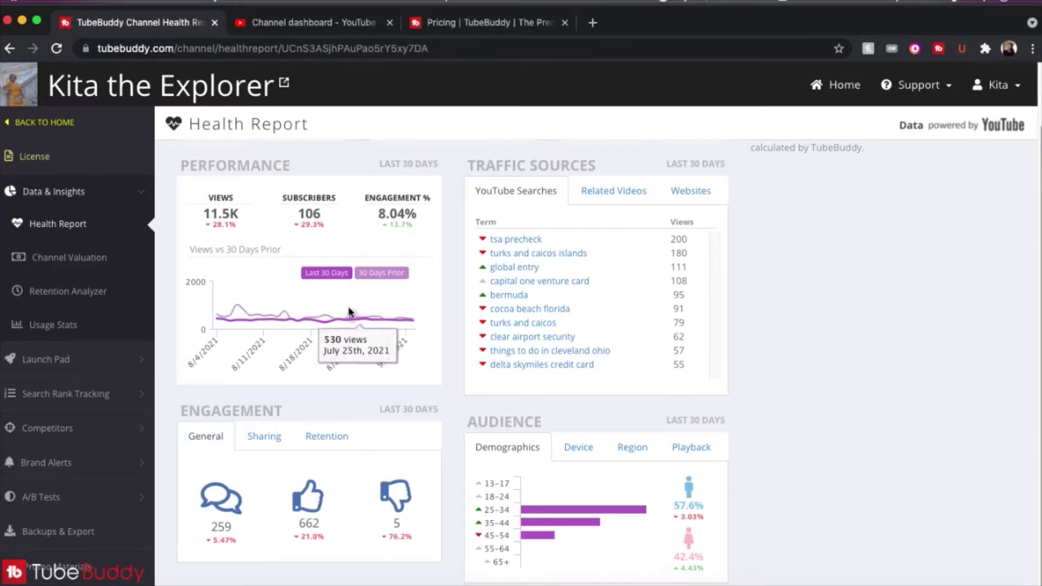
pyautogui.scroll(2, 415, 326)
pyautogui.click(69, 324)
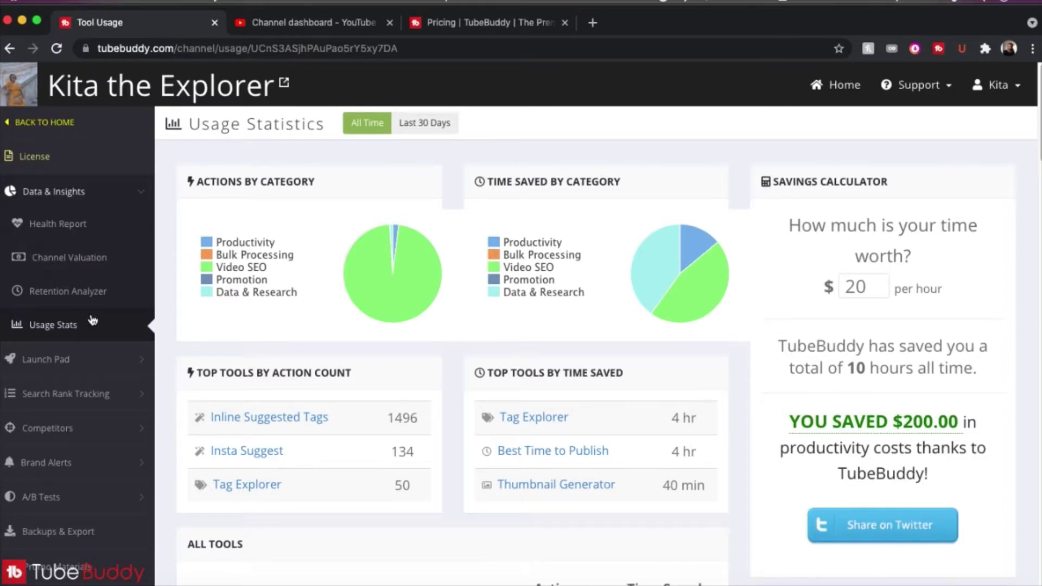
pyautogui.moveTo(665, 259)
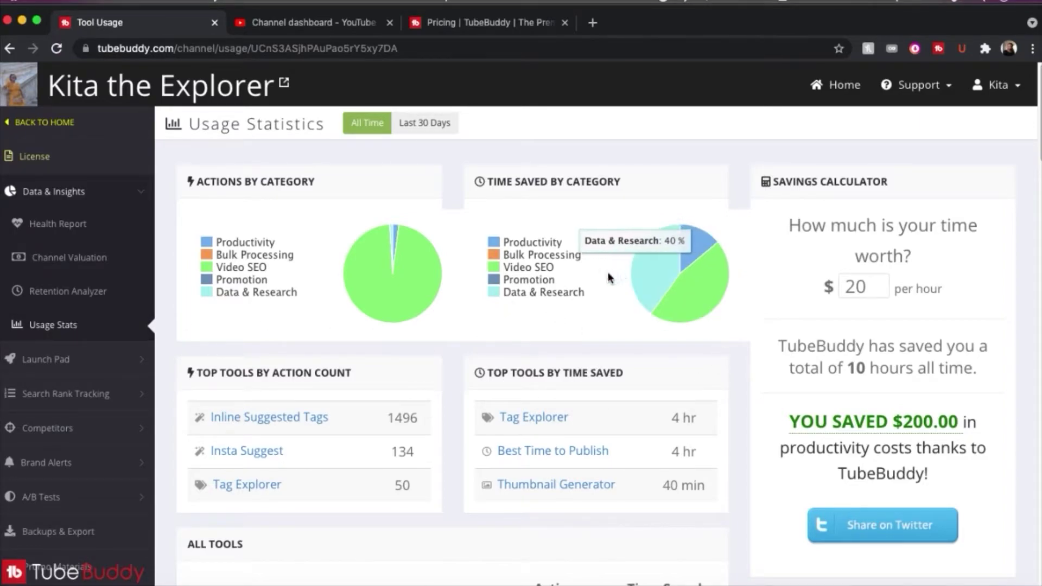
pyautogui.scroll(-1, 729, 401)
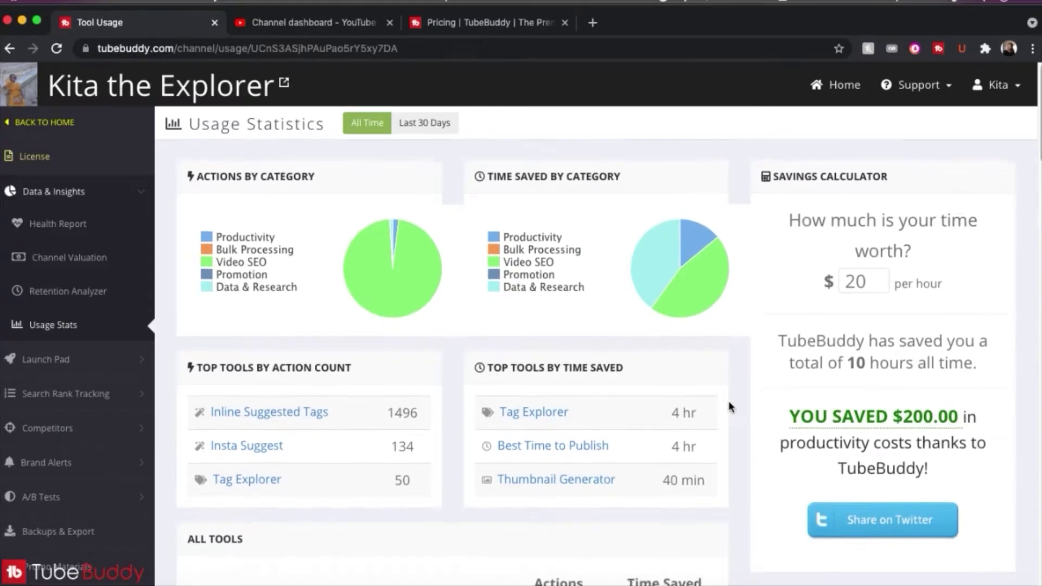
pyautogui.scroll(-3, 728, 401)
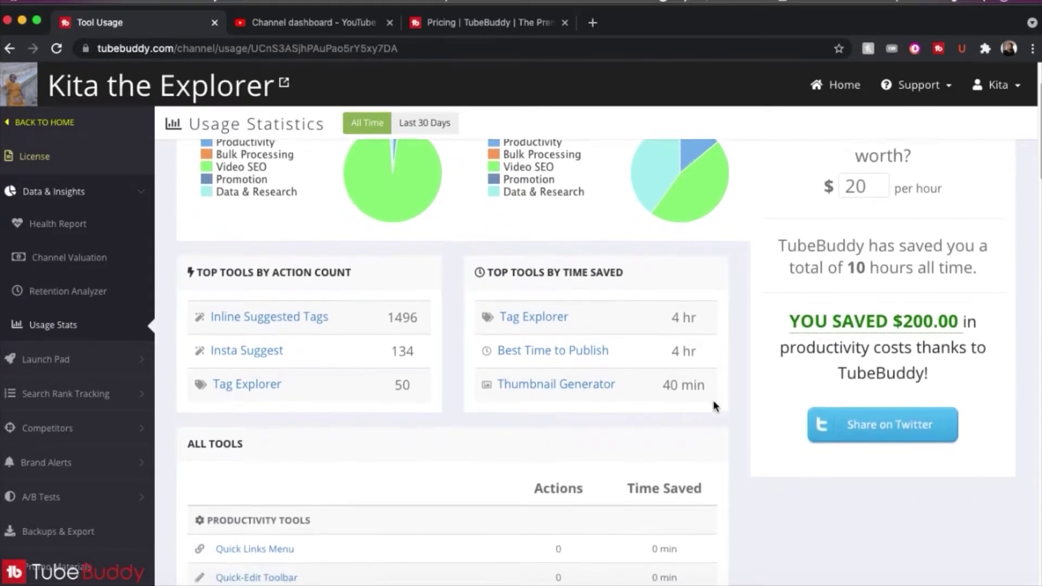
pyautogui.scroll(1, 712, 401)
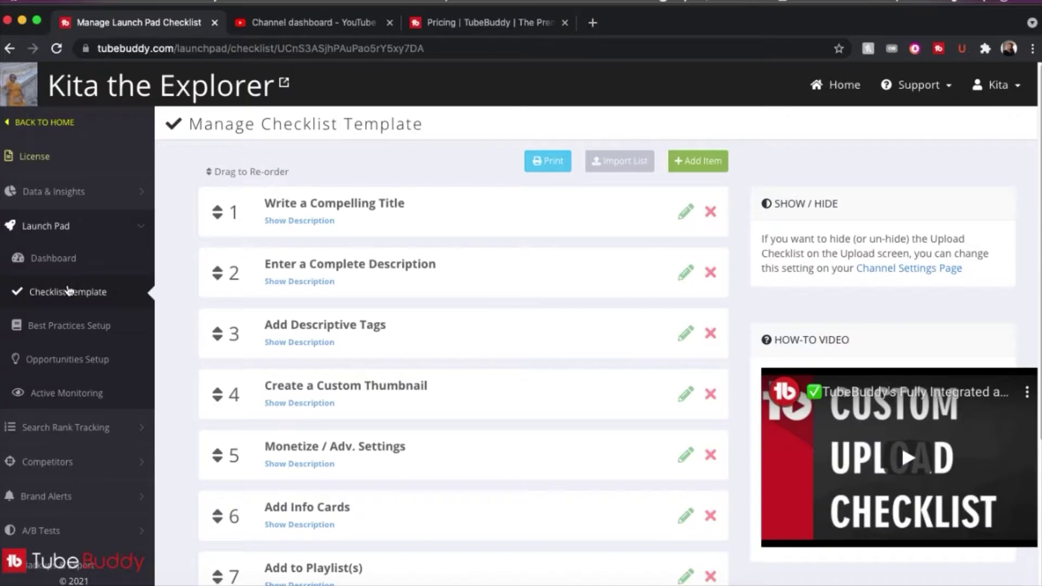
# Step: Browse the Launch Pad dashboard, checklist template, Best Practices Setup and Opportunities Setup pages
pyautogui.click(68, 256)
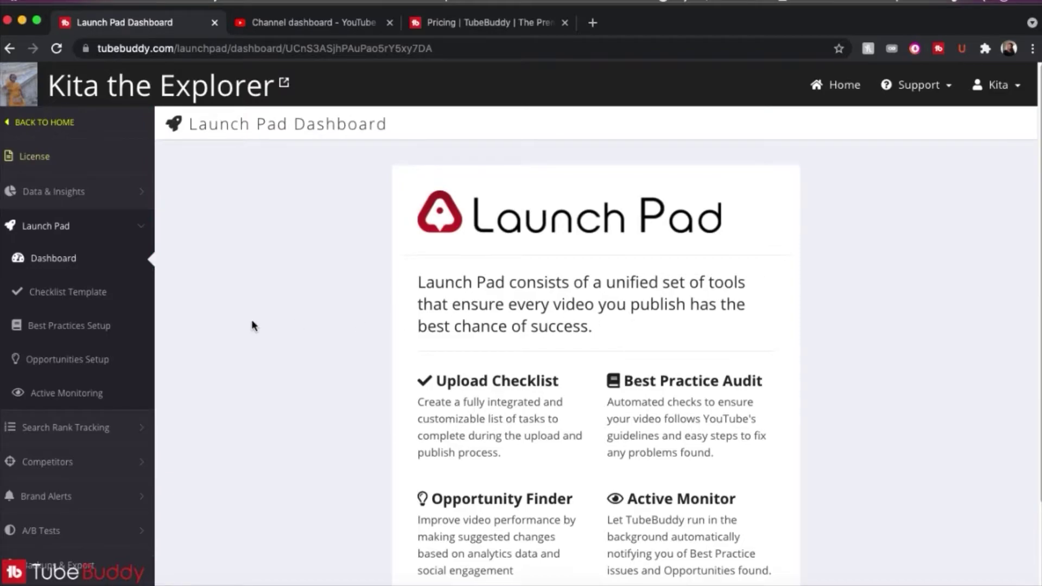
pyautogui.click(84, 299)
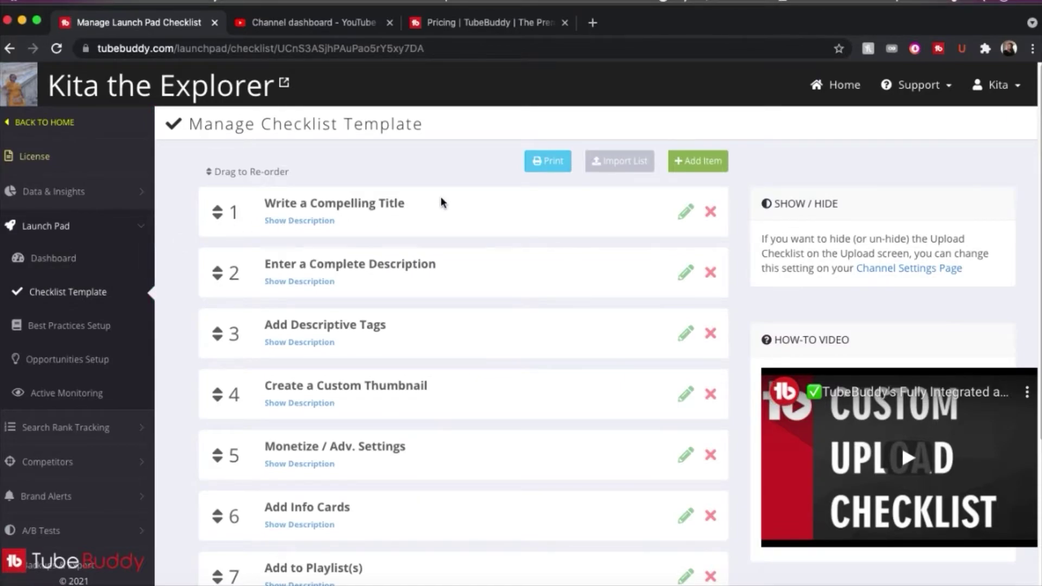
pyautogui.scroll(-4, 389, 481)
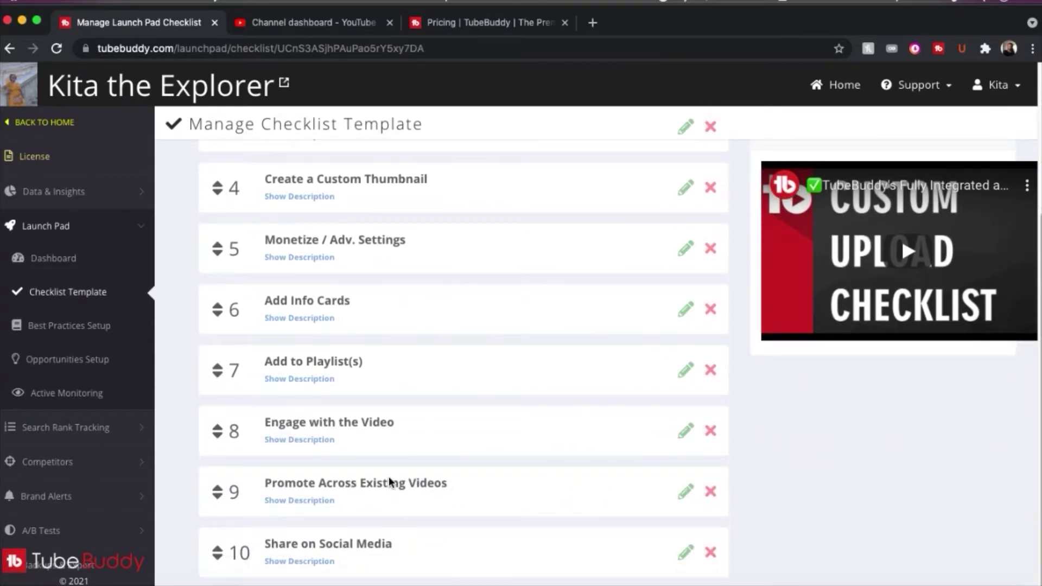
pyautogui.click(64, 331)
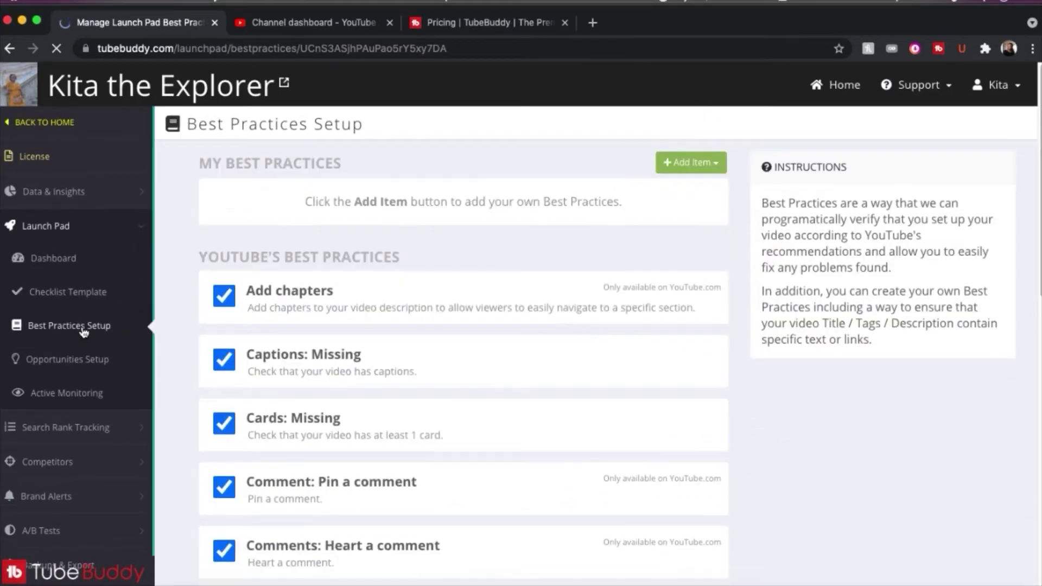
pyautogui.click(84, 360)
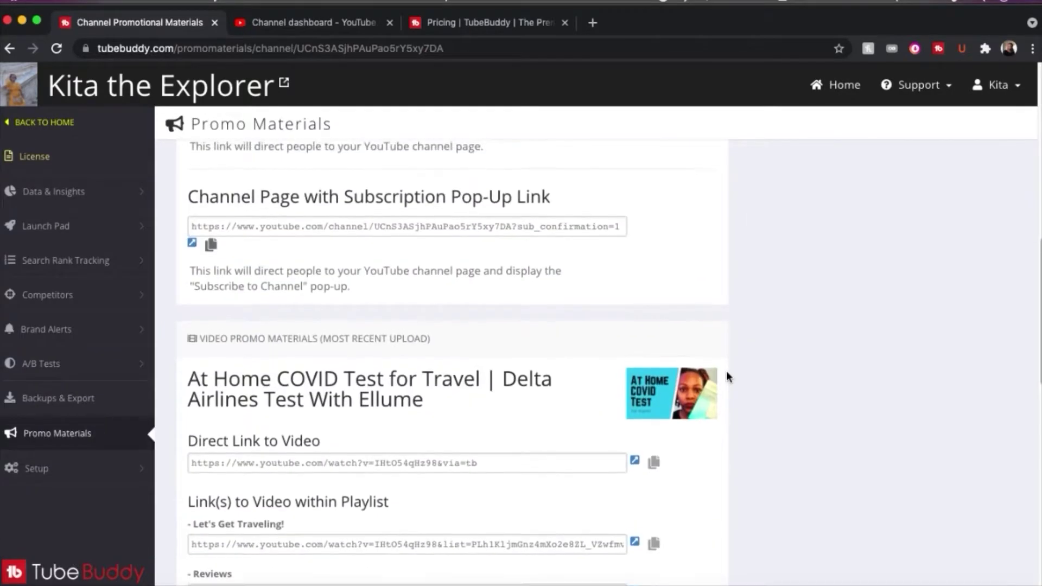
# Step: Scroll through the Promo Materials permanent links, embed code and RSS feed
pyautogui.scroll(2, 727, 375)
pyautogui.scroll(5, 727, 375)
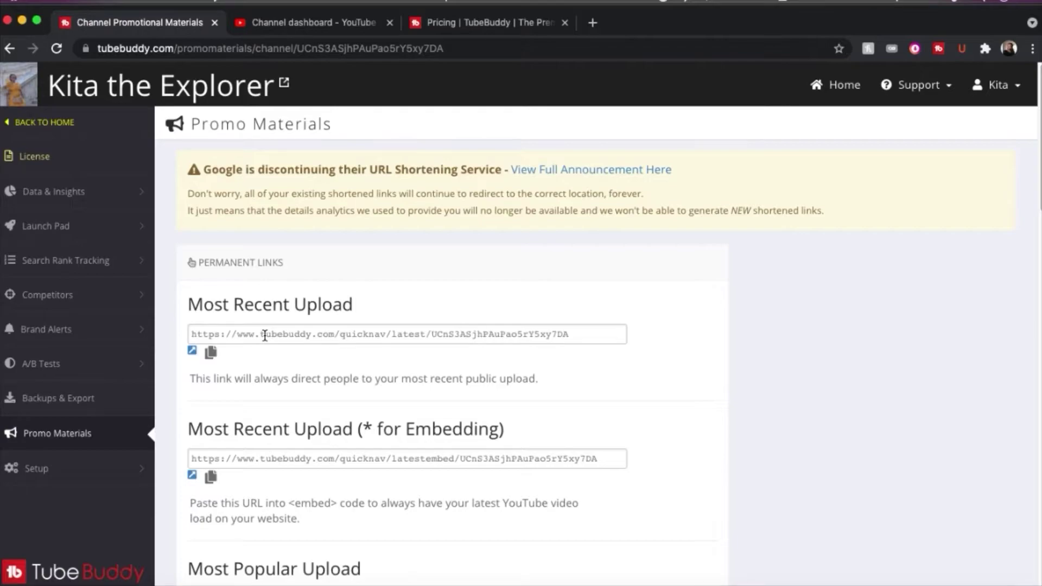
pyautogui.scroll(-4, 551, 344)
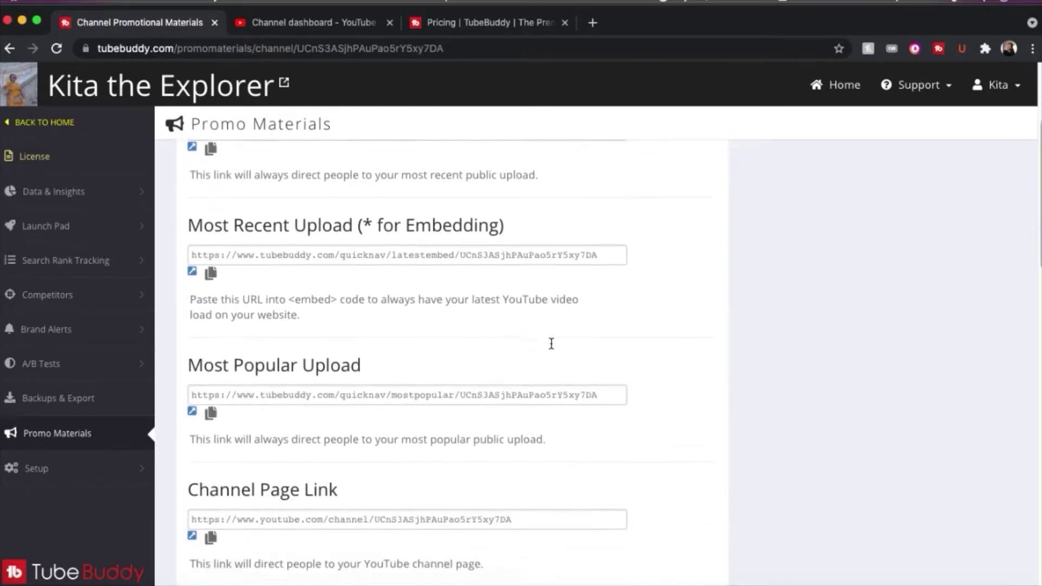
pyautogui.scroll(-1, 551, 343)
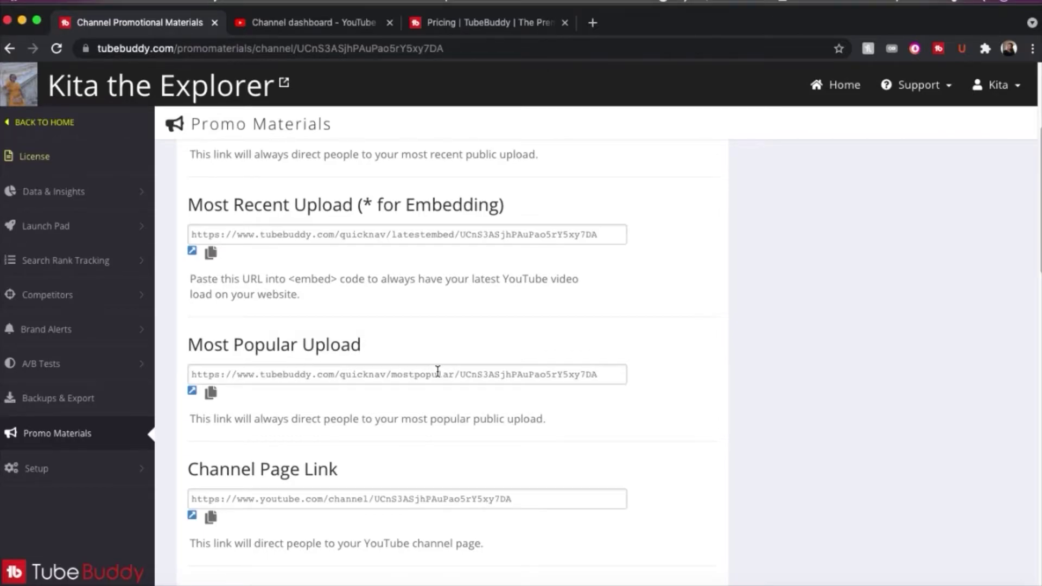
pyautogui.scroll(-3, 438, 370)
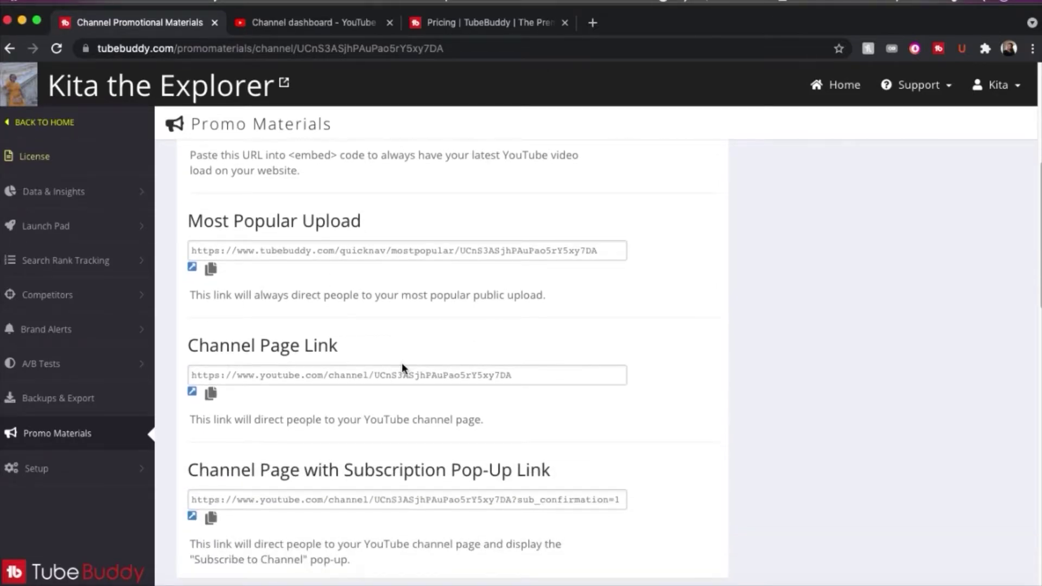
pyautogui.scroll(-5, 404, 367)
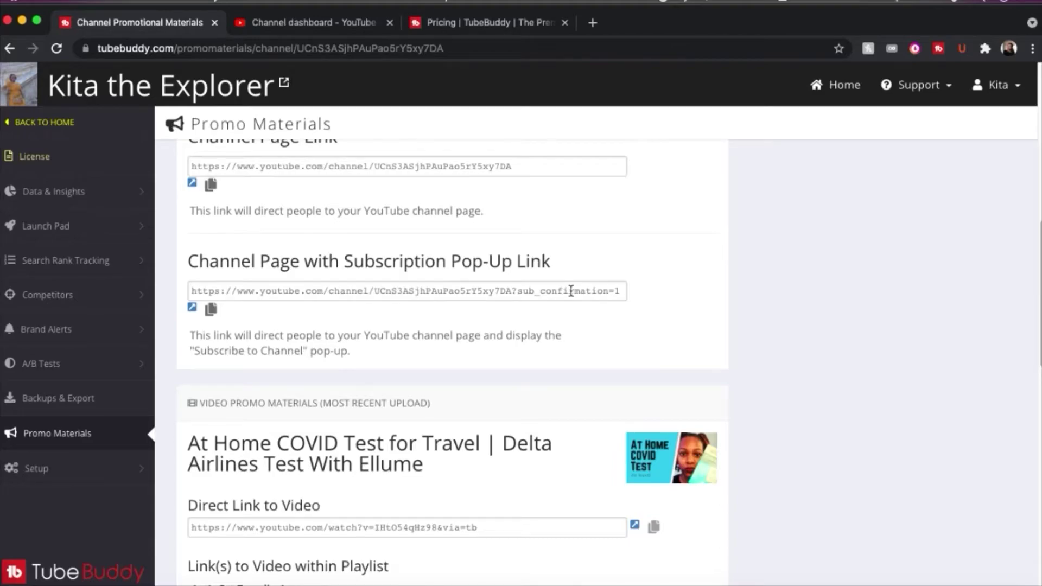
pyautogui.scroll(-5, 571, 291)
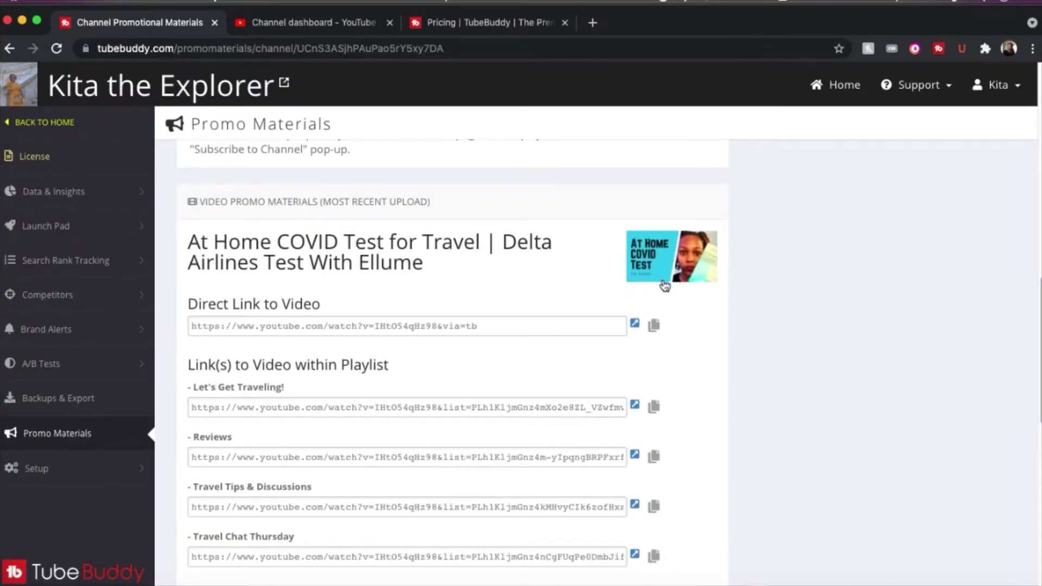
pyautogui.scroll(-10, 314, 395)
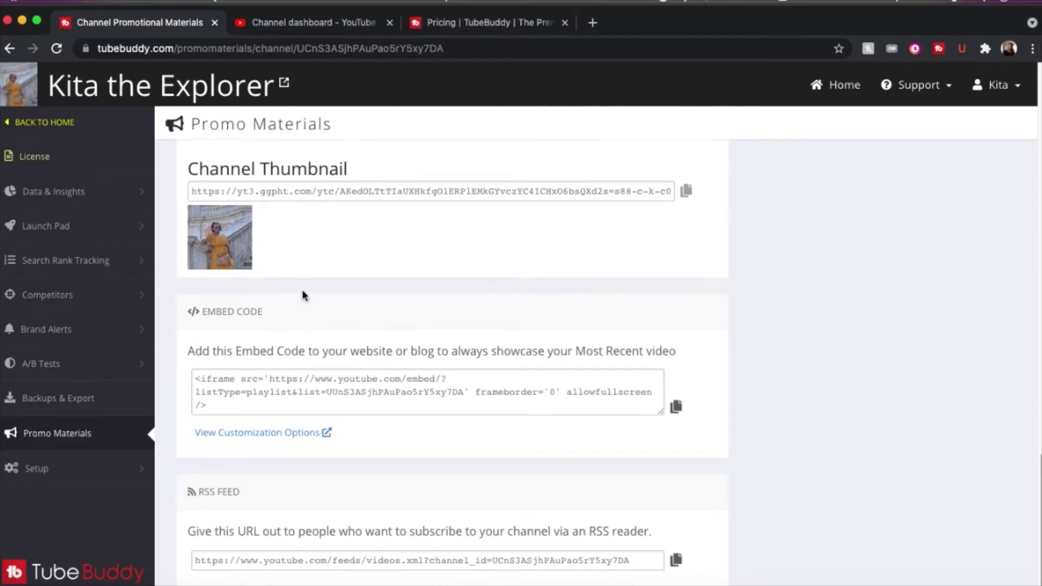
pyautogui.scroll(15, 302, 296)
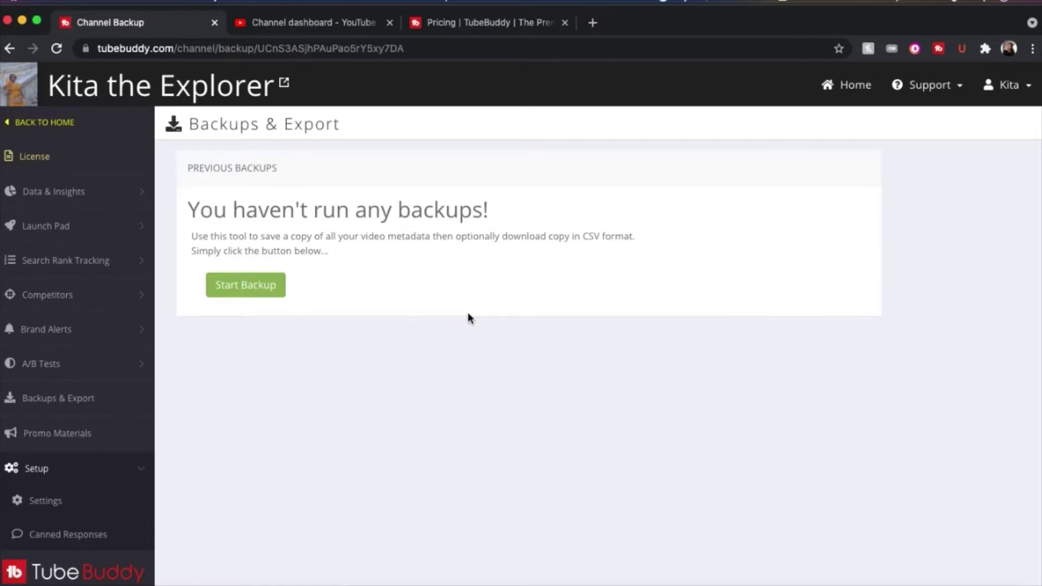
# Step: Switch to the YouTube Studio tab showing the video's details dialog
pyautogui.hotkey('ctrl', 'Tab')
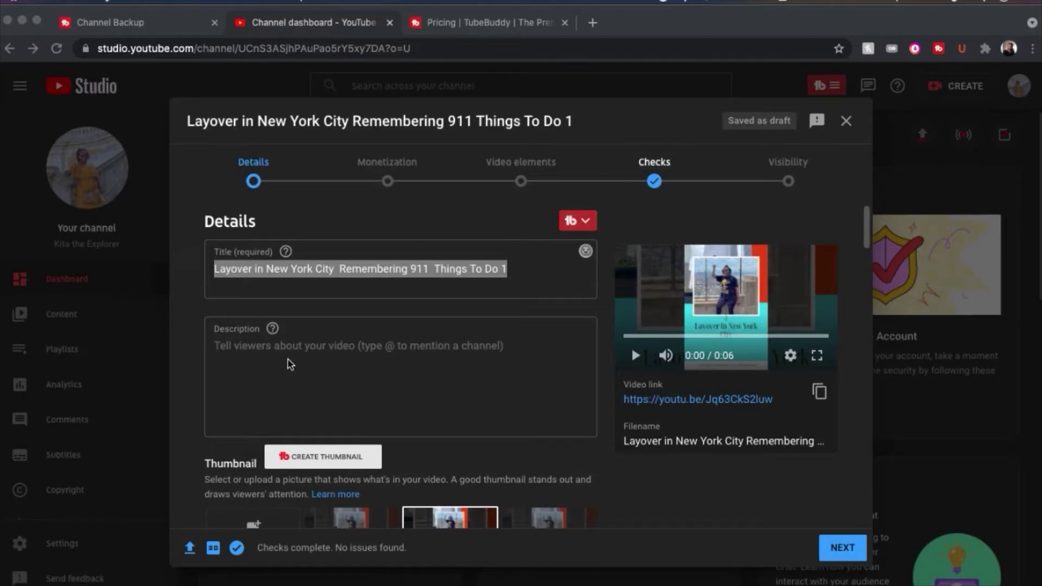
pyautogui.scroll(-3, 523, 429)
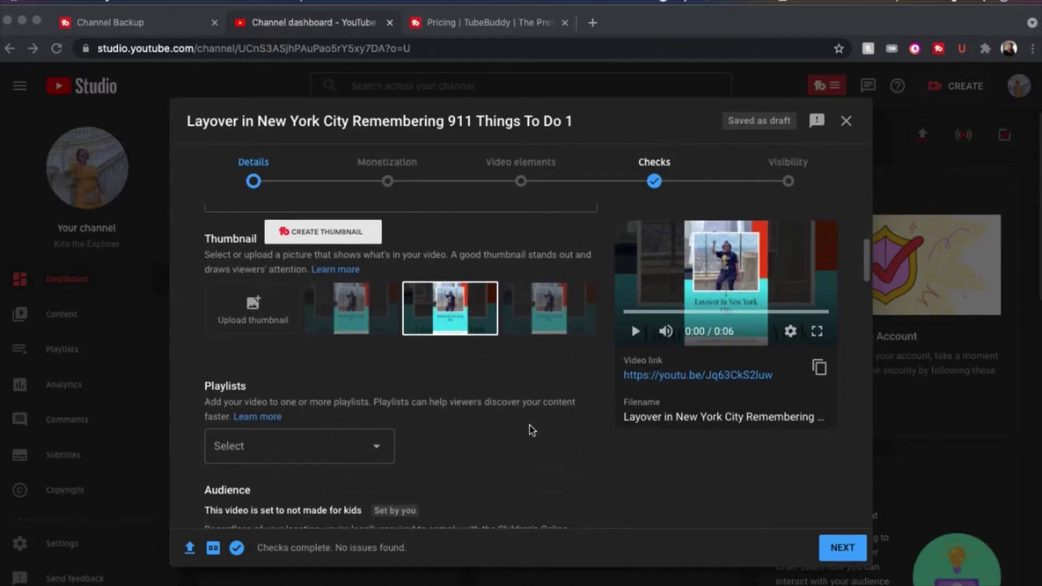
pyautogui.scroll(3, 532, 430)
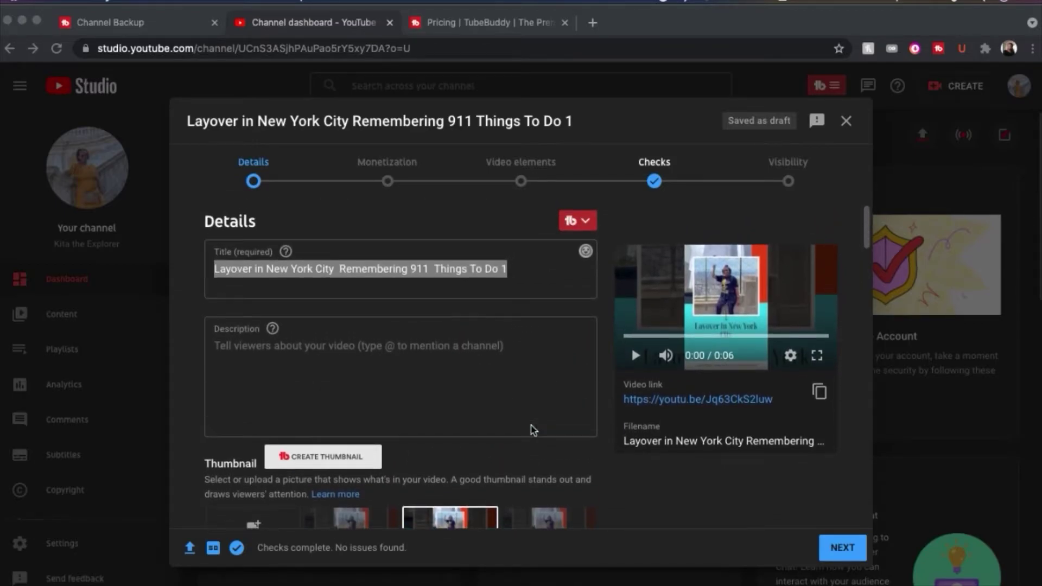
pyautogui.click(589, 224)
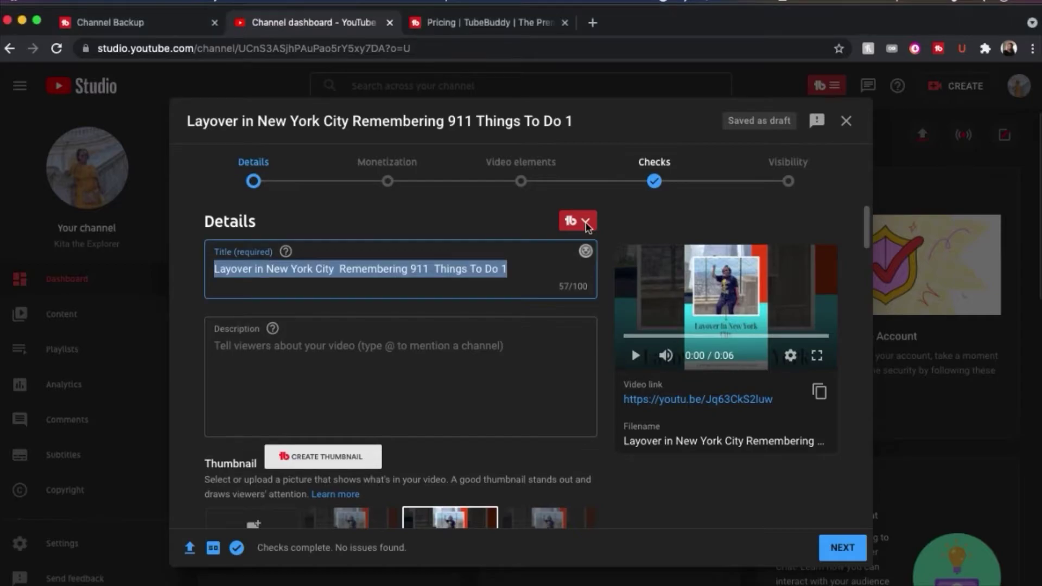
pyautogui.click(589, 224)
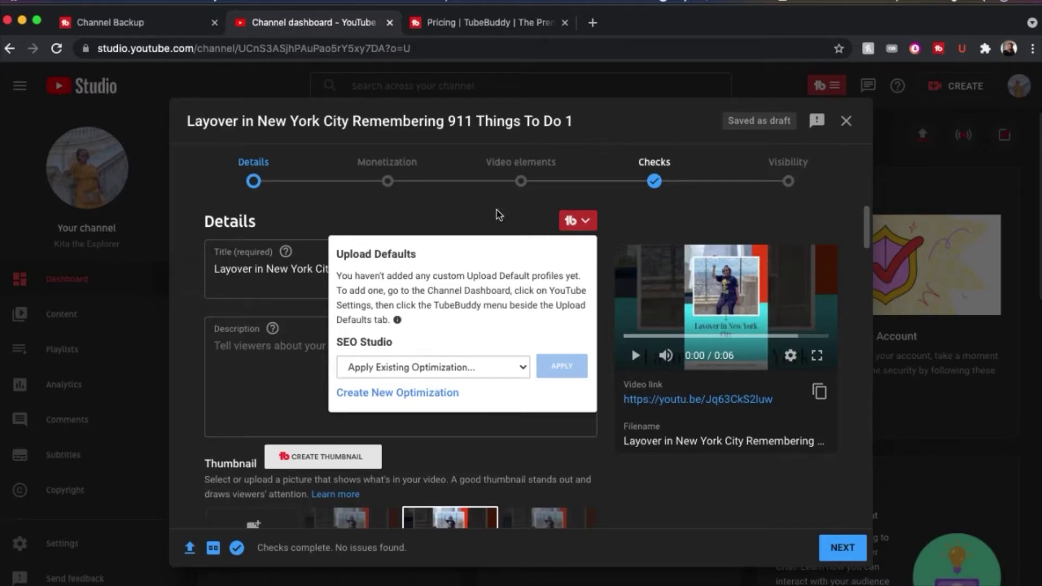
pyautogui.click(523, 367)
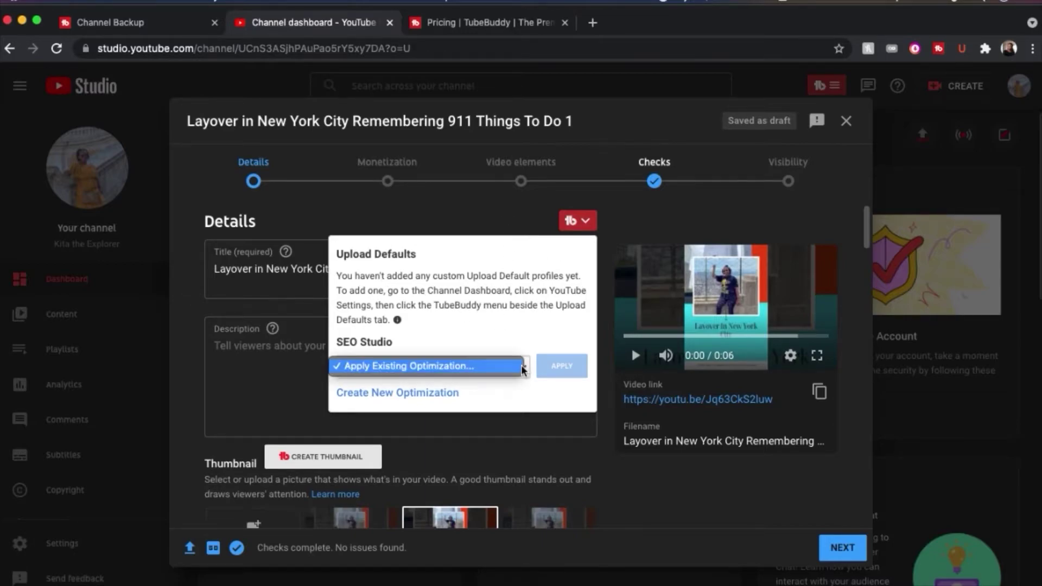
pyautogui.click(522, 367)
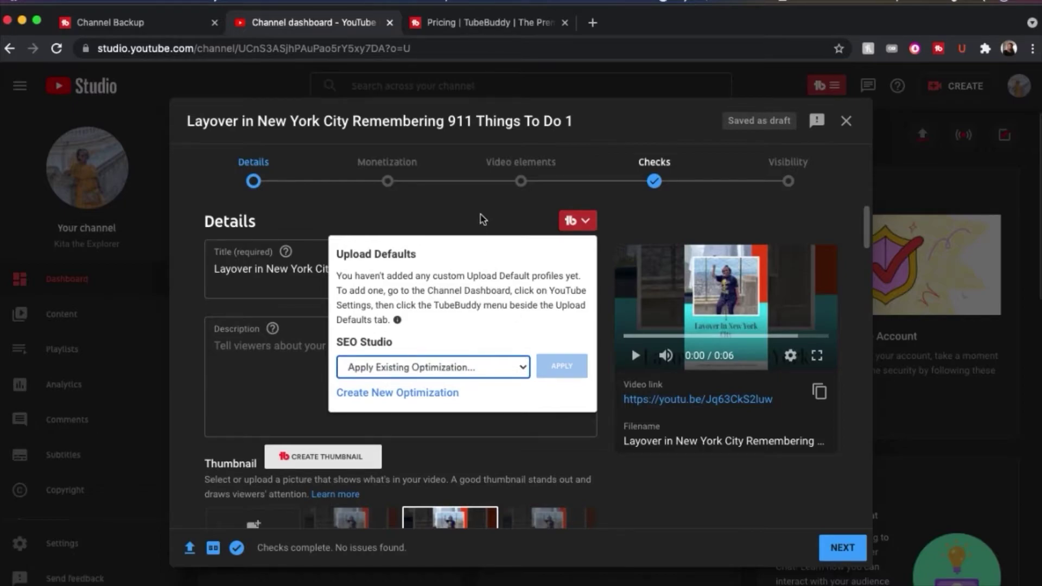
pyautogui.click(557, 216)
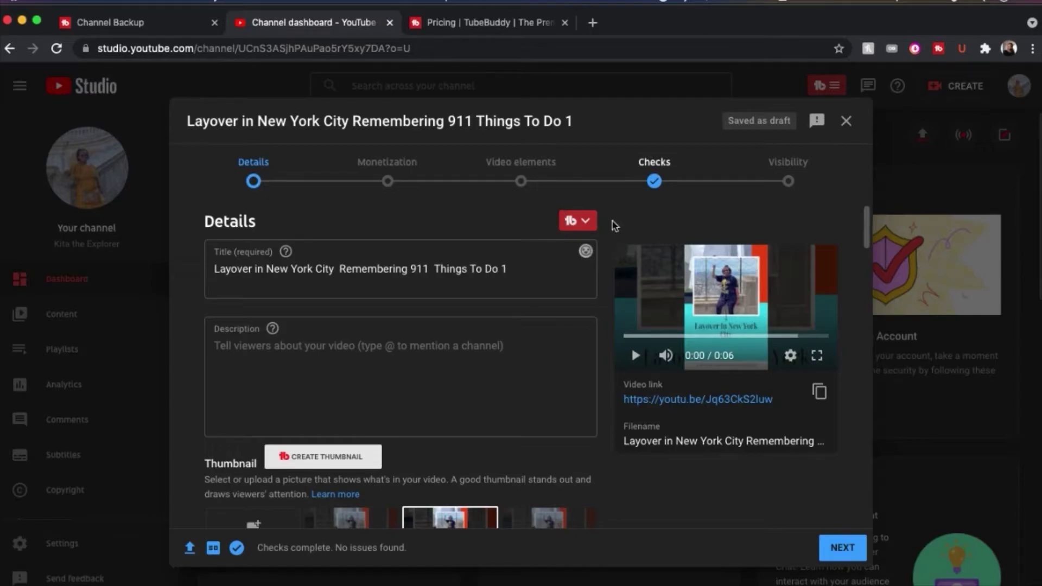
pyautogui.click(590, 224)
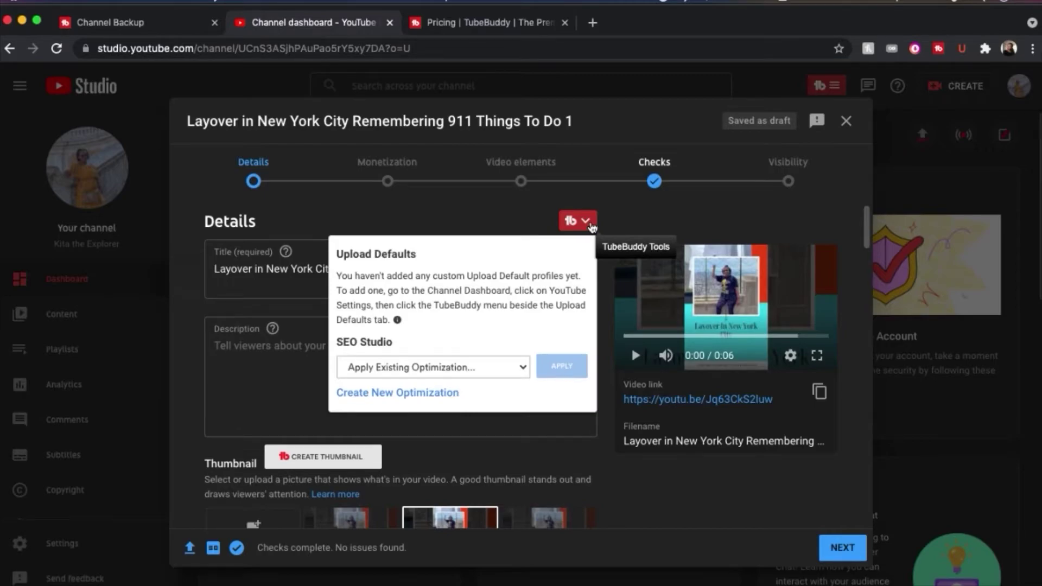
pyautogui.click(590, 224)
pyautogui.click(590, 224)
pyautogui.click(590, 223)
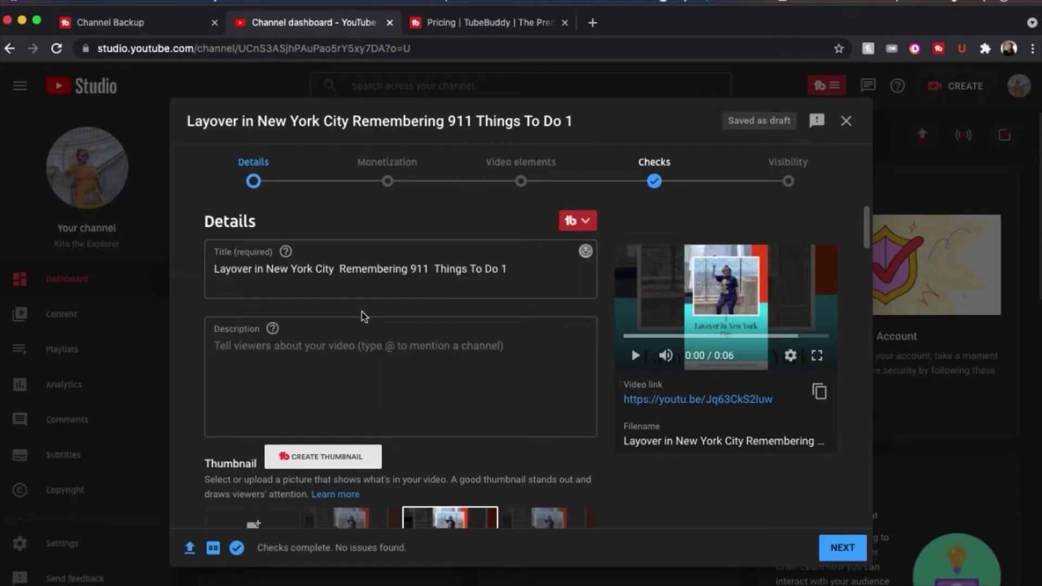
pyautogui.scroll(-2, 363, 326)
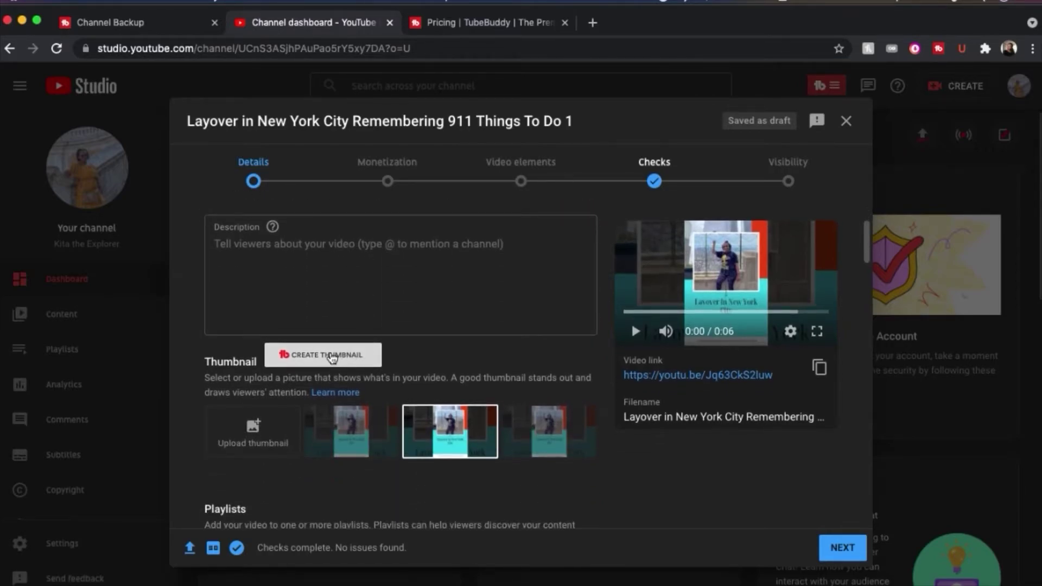
pyautogui.click(343, 355)
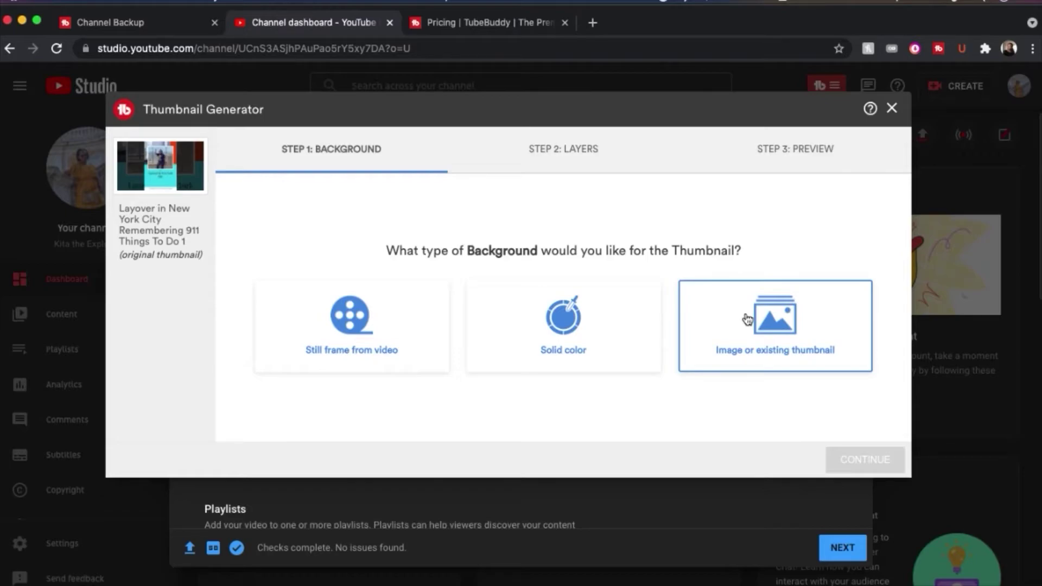
pyautogui.click(350, 325)
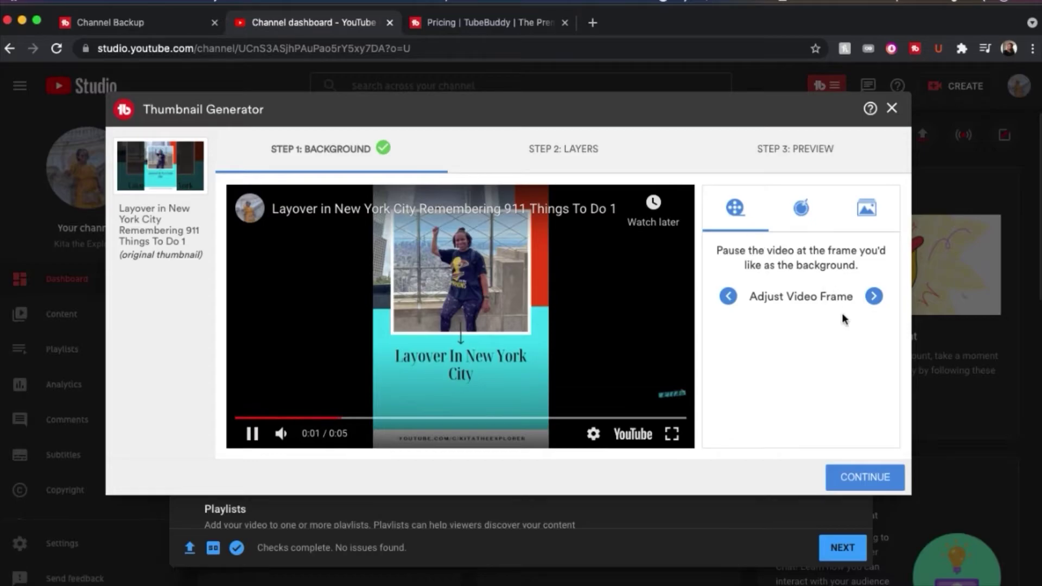
pyautogui.click(868, 477)
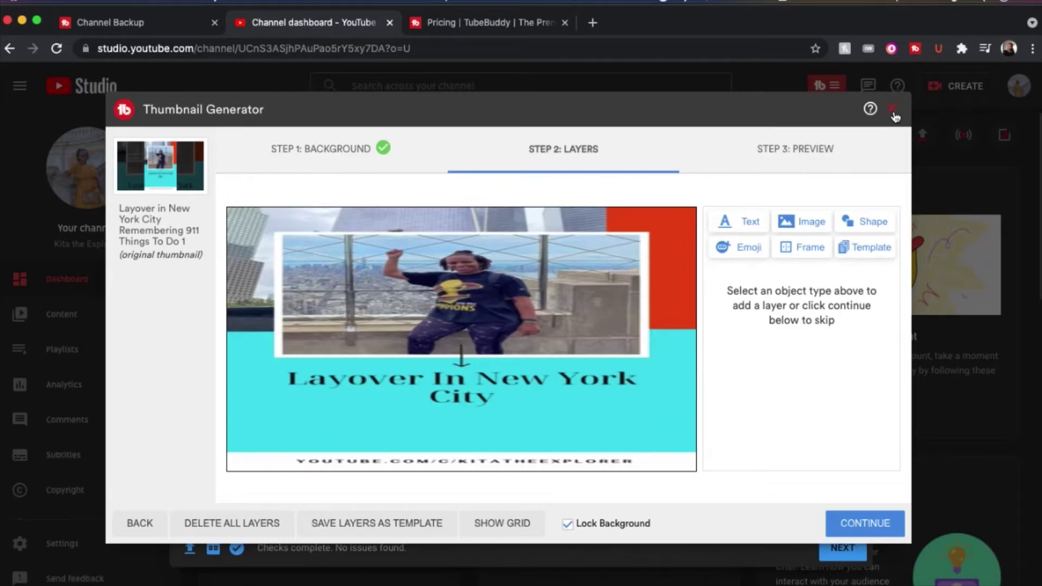
pyautogui.click(892, 111)
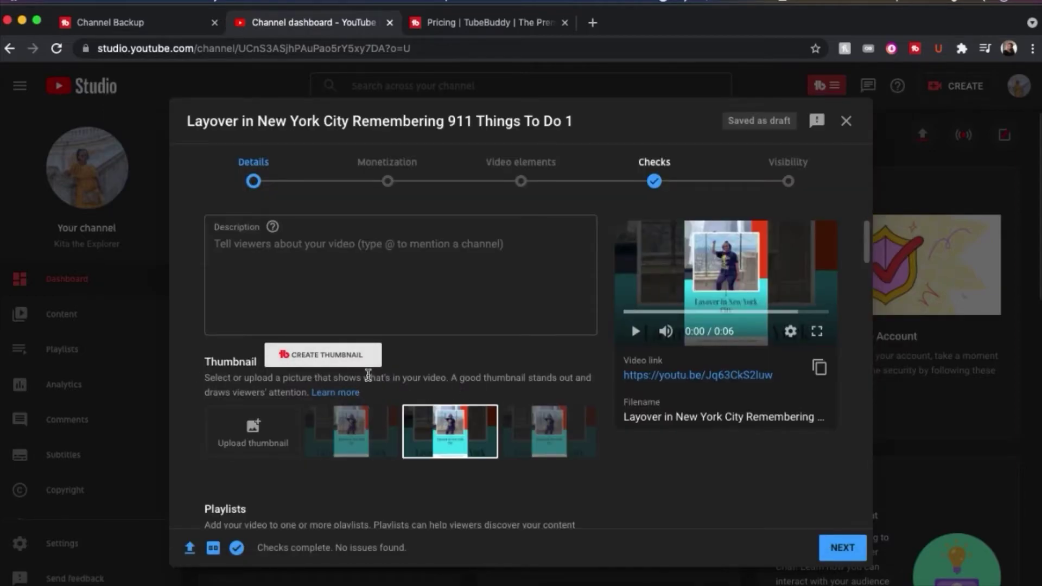
# Step: Scroll down to Tags and add the channel name as the first tag
pyautogui.scroll(-5, 409, 372)
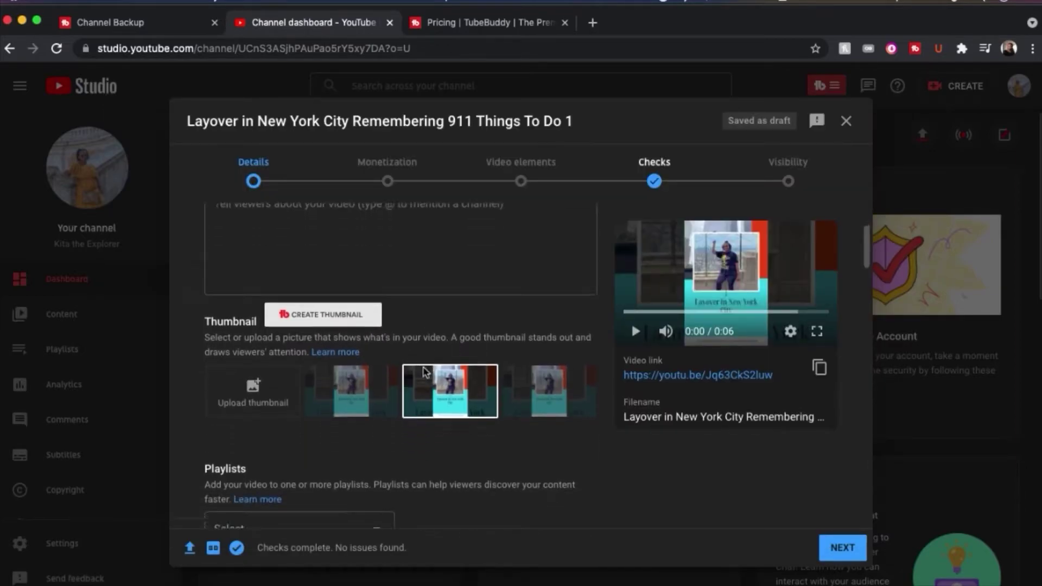
pyautogui.scroll(-10, 529, 329)
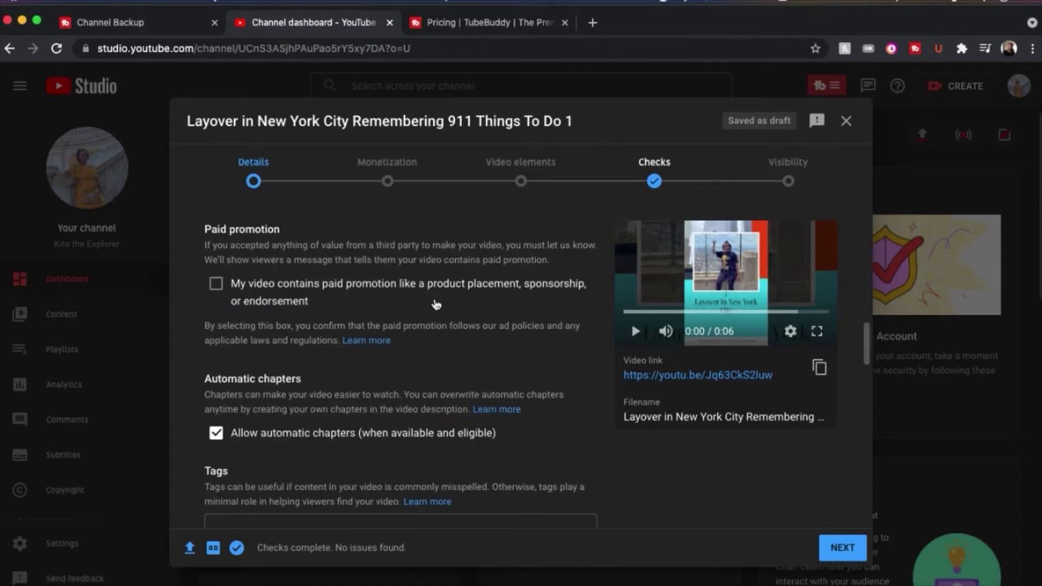
pyautogui.scroll(-2, 549, 302)
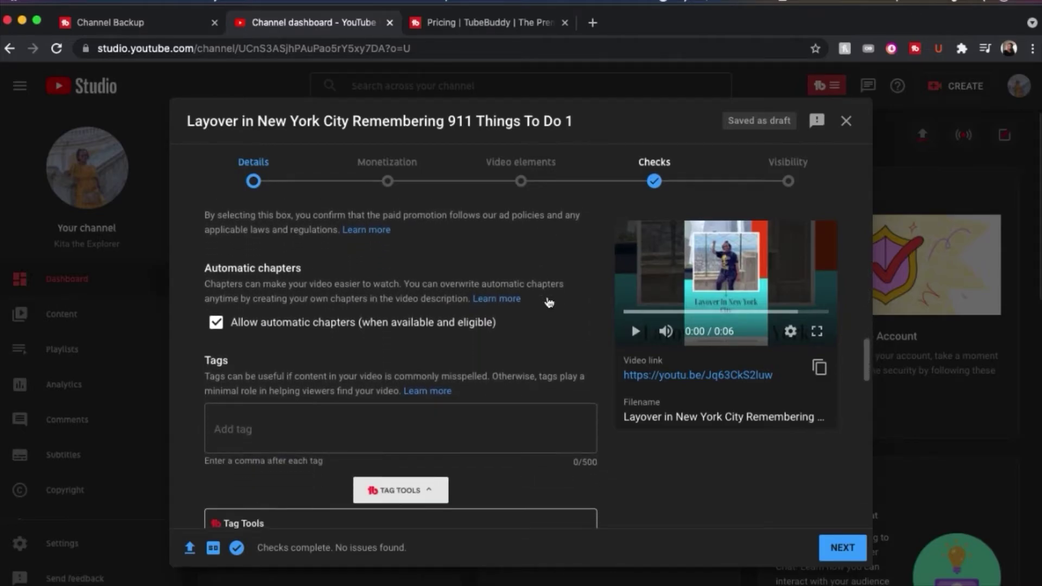
pyautogui.scroll(-1, 549, 302)
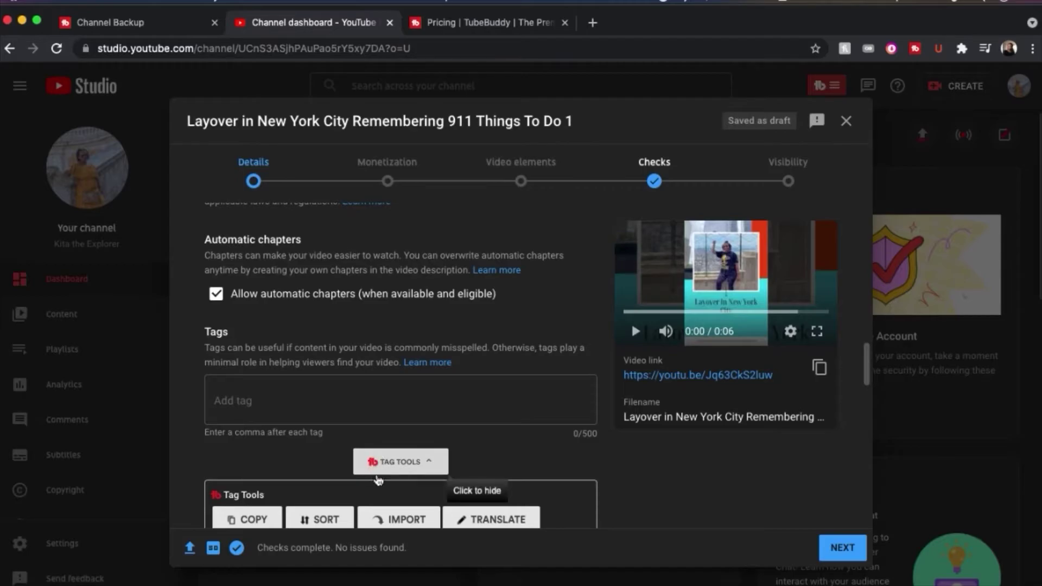
pyautogui.scroll(-2, 423, 445)
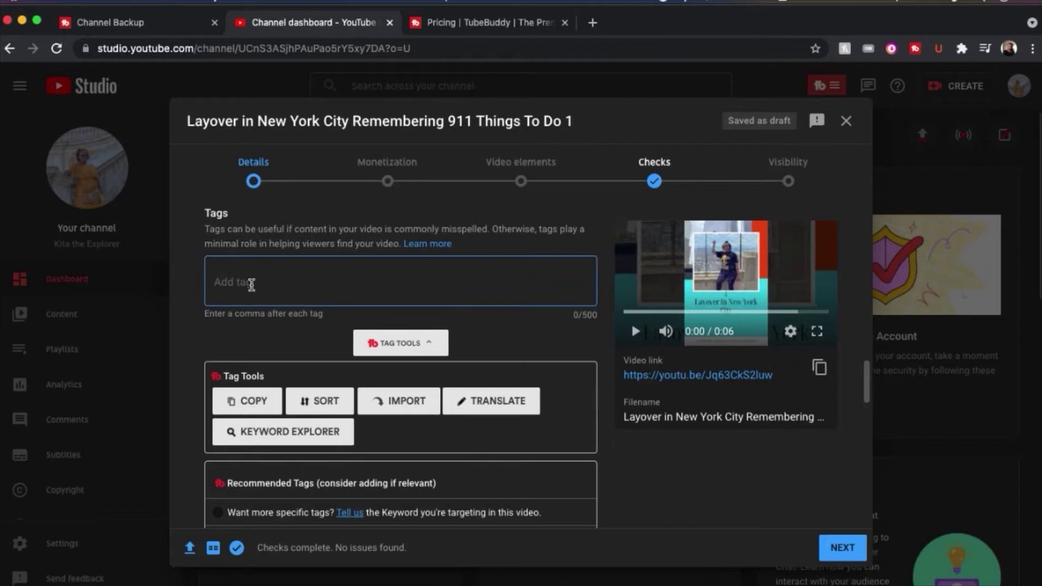
pyautogui.write('kita the explorer')
pyautogui.press('Return')
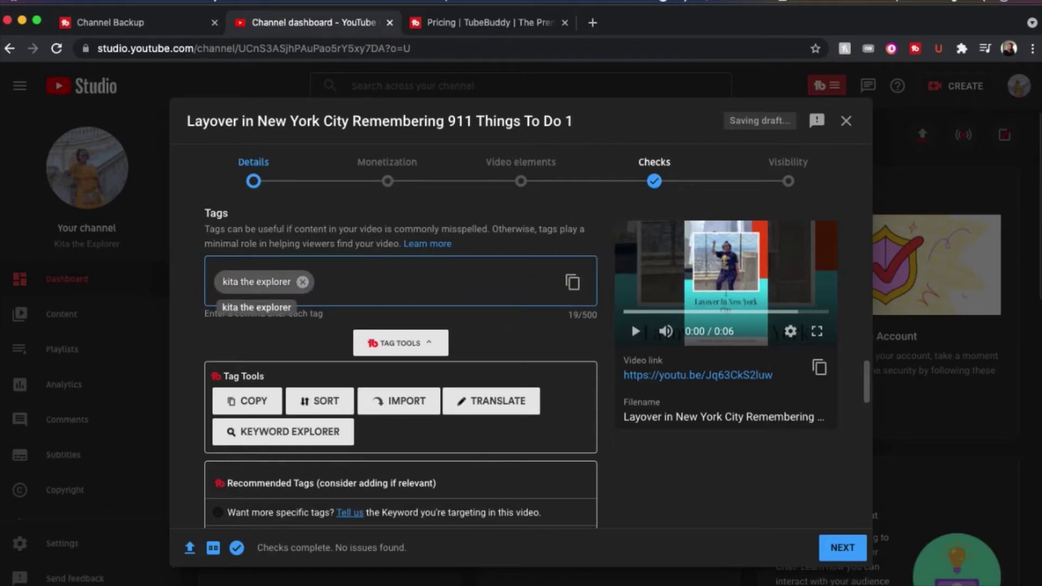
# Step: Copy the full video title and add it as a second tag
pyautogui.tripleClick(366, 262)
pyautogui.hotkey('ctrl', 'c')
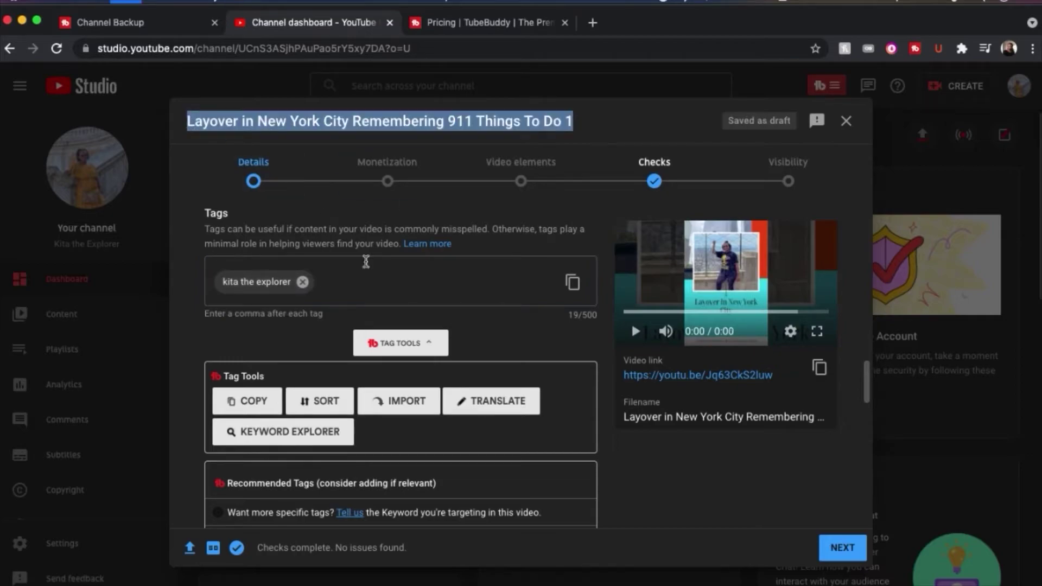
pyautogui.click(321, 272)
pyautogui.hotkey('ctrl', 'v')
pyautogui.press('Return')
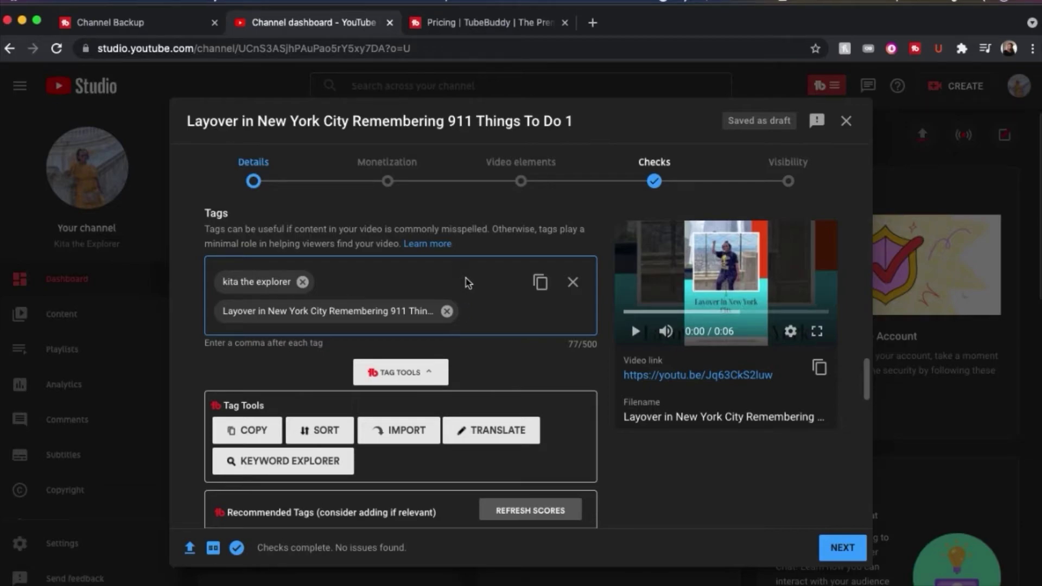
# Step: Sort Recommended Tags by Keyword Score, revert to Relevance, and add september 11
pyautogui.scroll(-3, 474, 319)
pyautogui.scroll(-8, 474, 319)
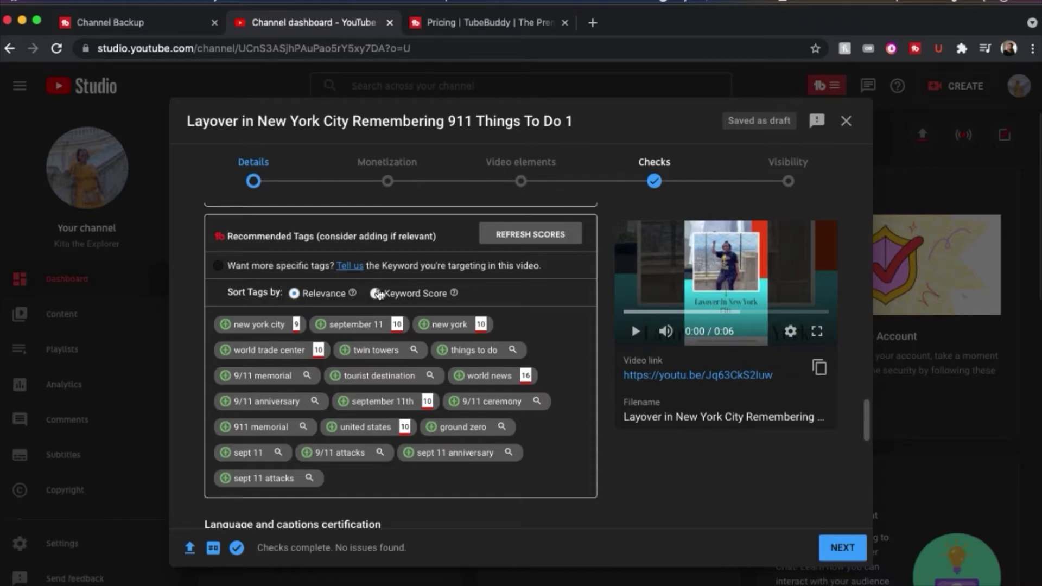
pyautogui.click(375, 294)
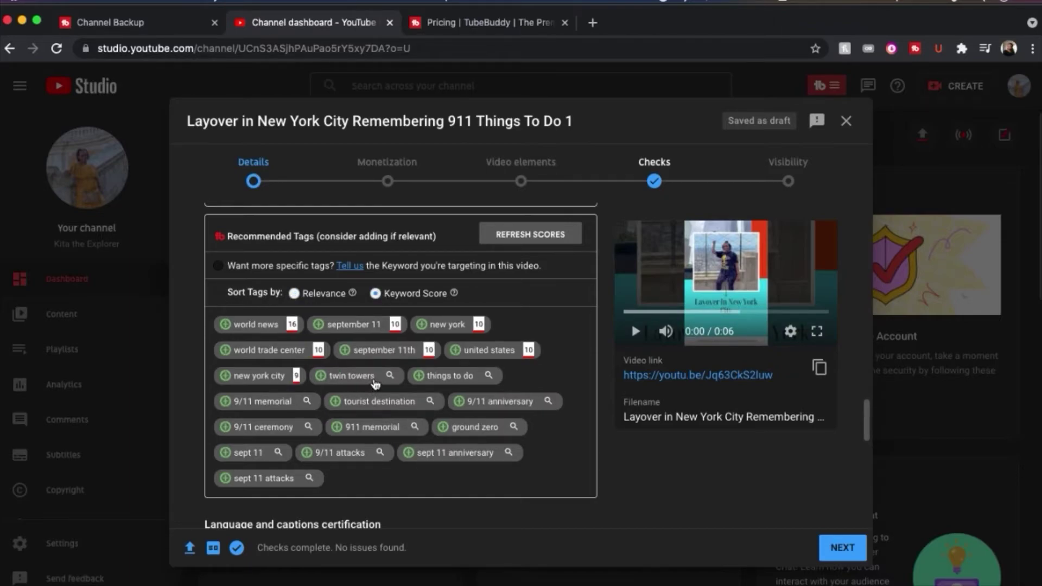
pyautogui.click(294, 293)
pyautogui.click(319, 325)
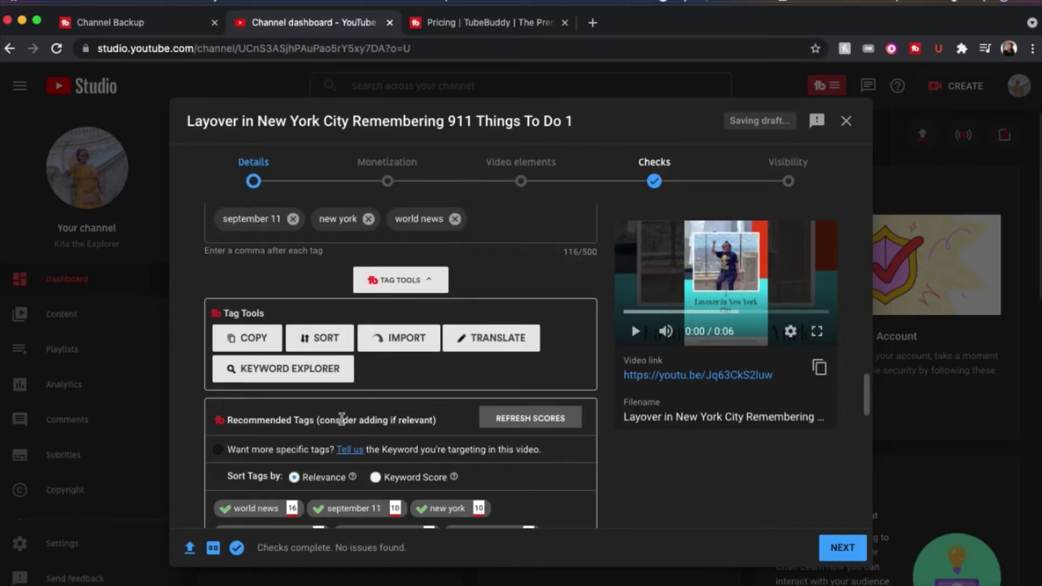
pyautogui.scroll(-1, 350, 418)
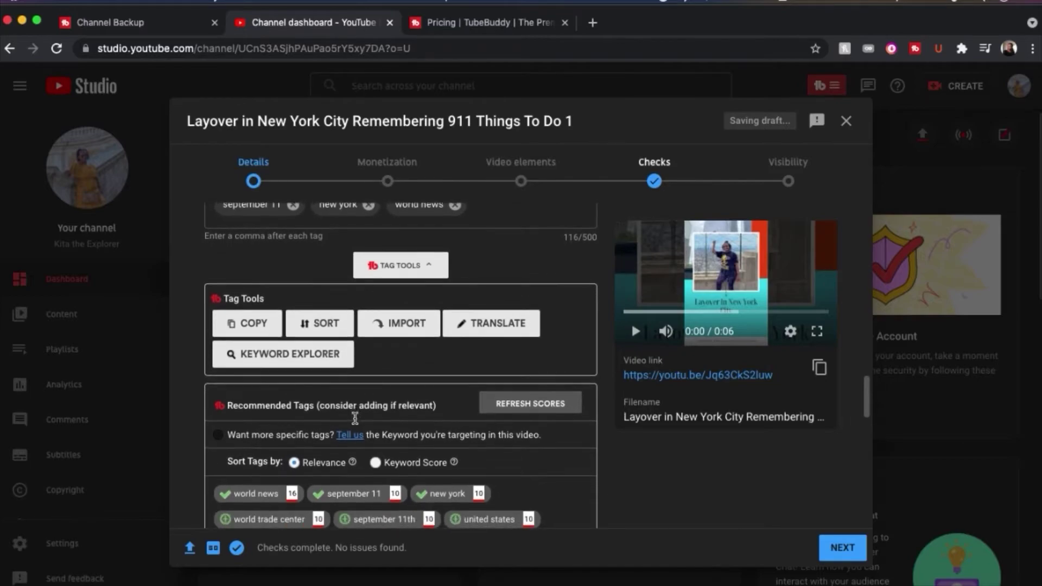
pyautogui.scroll(-4, 354, 417)
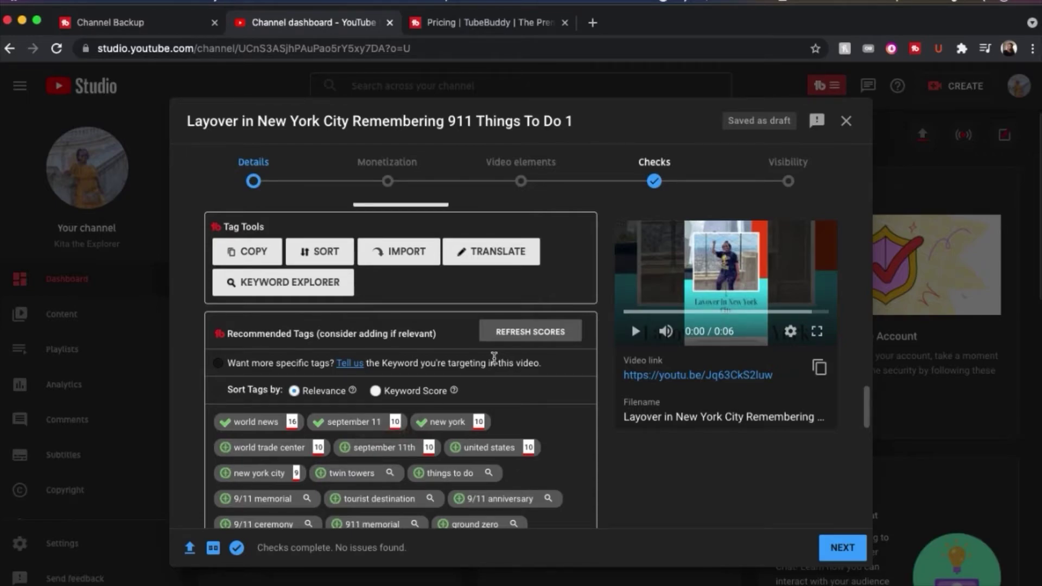
pyautogui.scroll(-5, 515, 392)
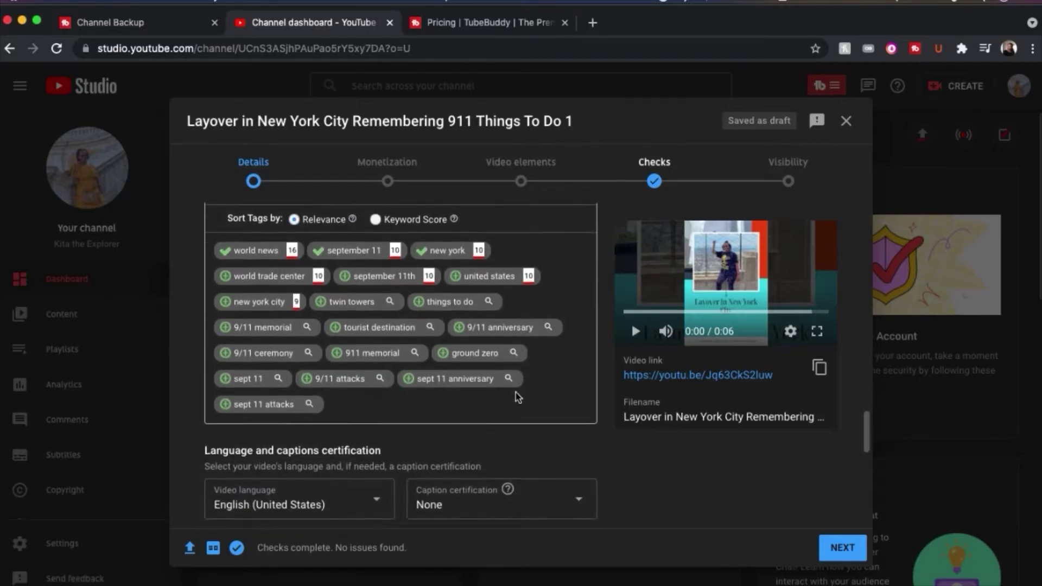
# Step: Advance through Monetization and Video elements, trying Apply Template and dismissing its notice
pyautogui.click(838, 548)
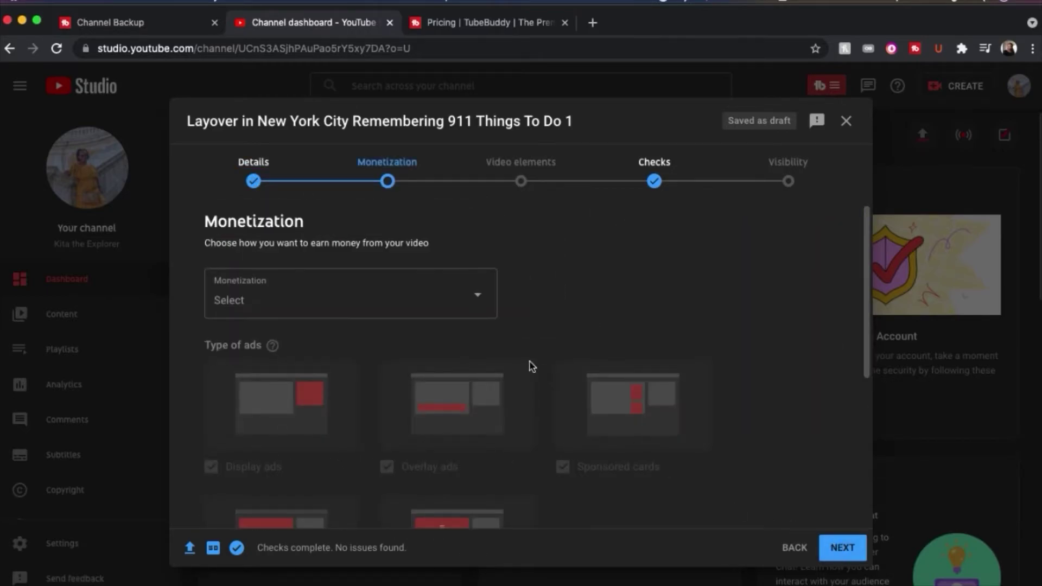
pyautogui.click(491, 303)
pyautogui.click(842, 548)
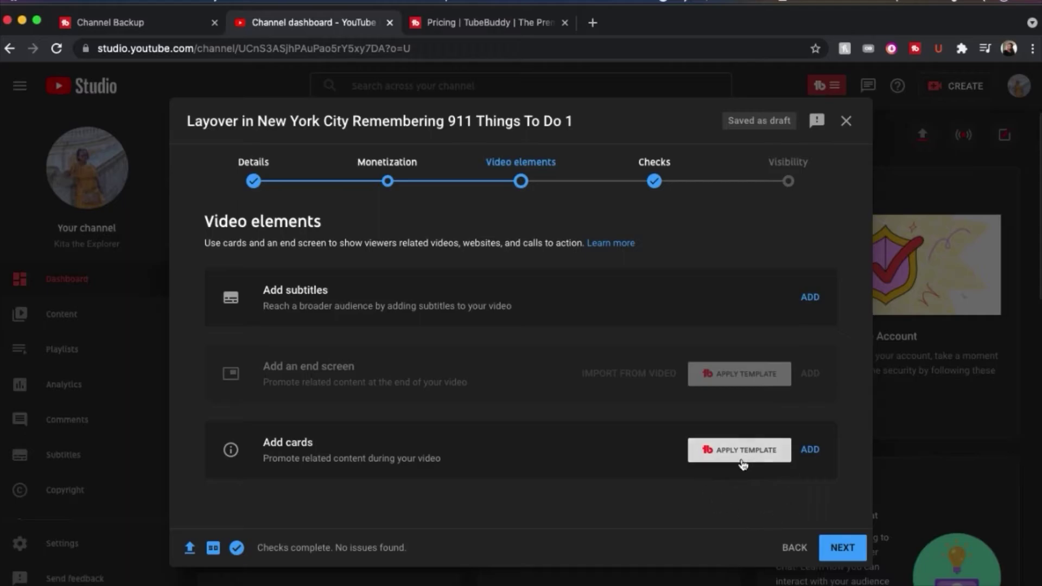
pyautogui.click(705, 448)
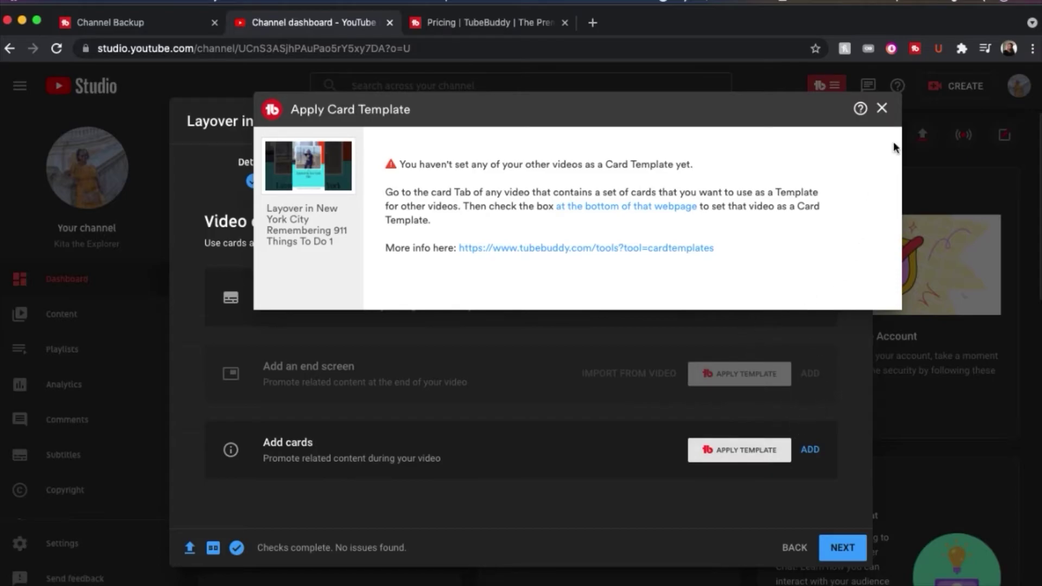
pyautogui.click(882, 109)
# Step: Advance through Checks to Visibility and set the video to Private
pyautogui.click(841, 548)
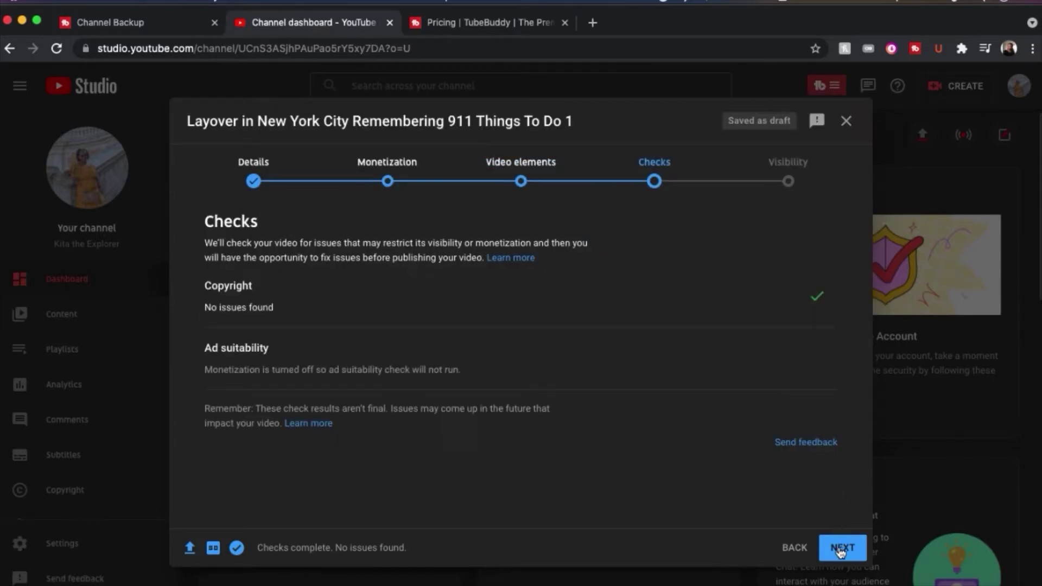
pyautogui.click(840, 548)
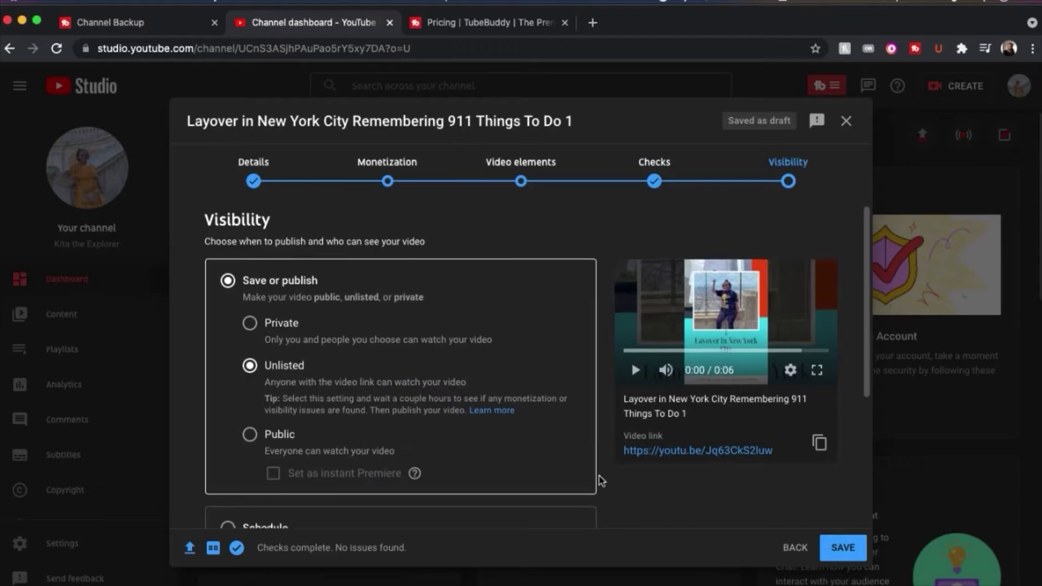
pyautogui.scroll(-1, 601, 480)
pyautogui.click(249, 298)
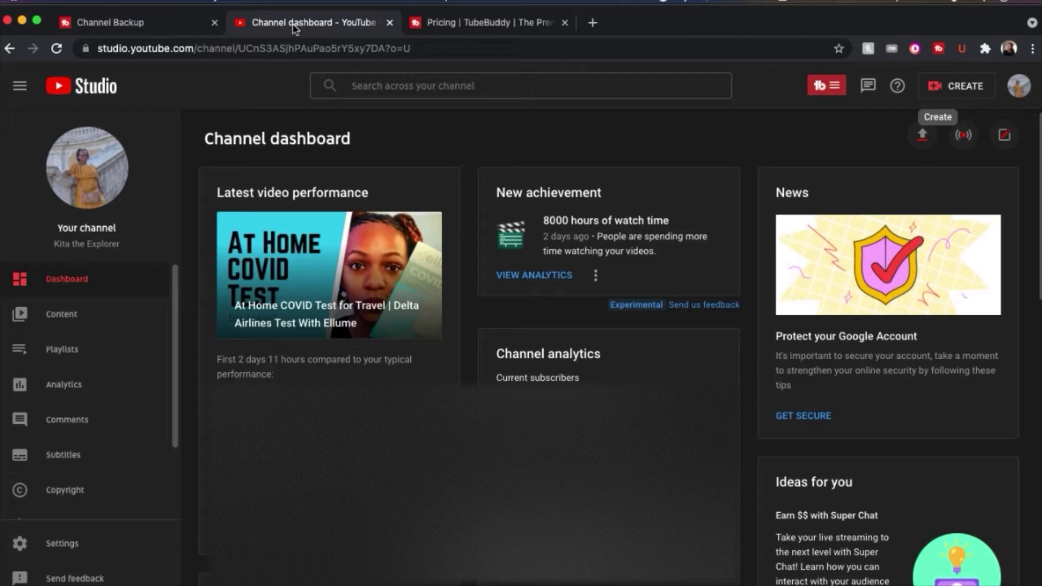
# Step: Load the ranked tags count and review Videolytics: 82 views, SEO score 85, best practices and tags
pyautogui.click(591, 24)
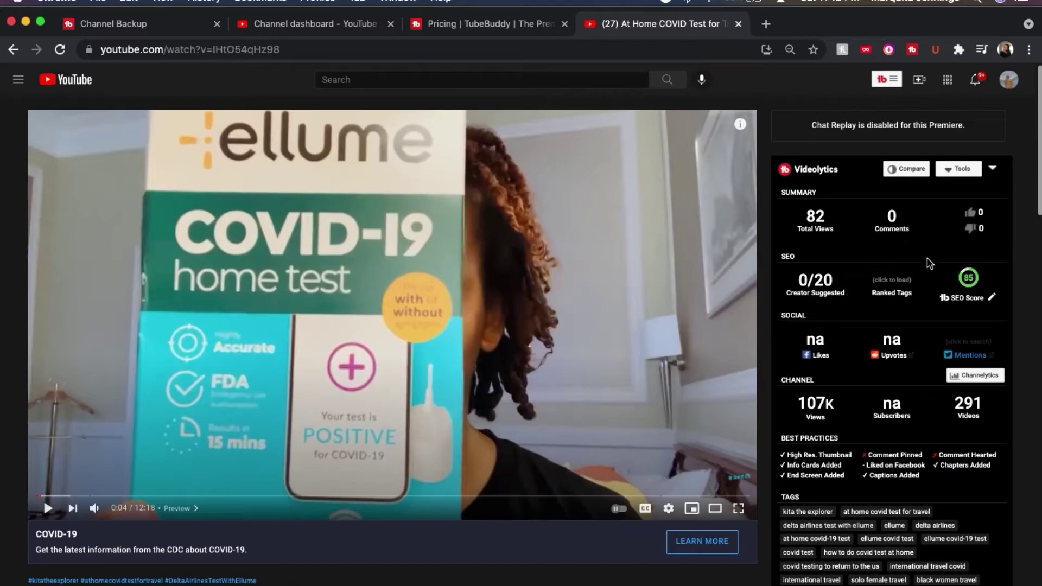
pyautogui.moveTo(809, 280)
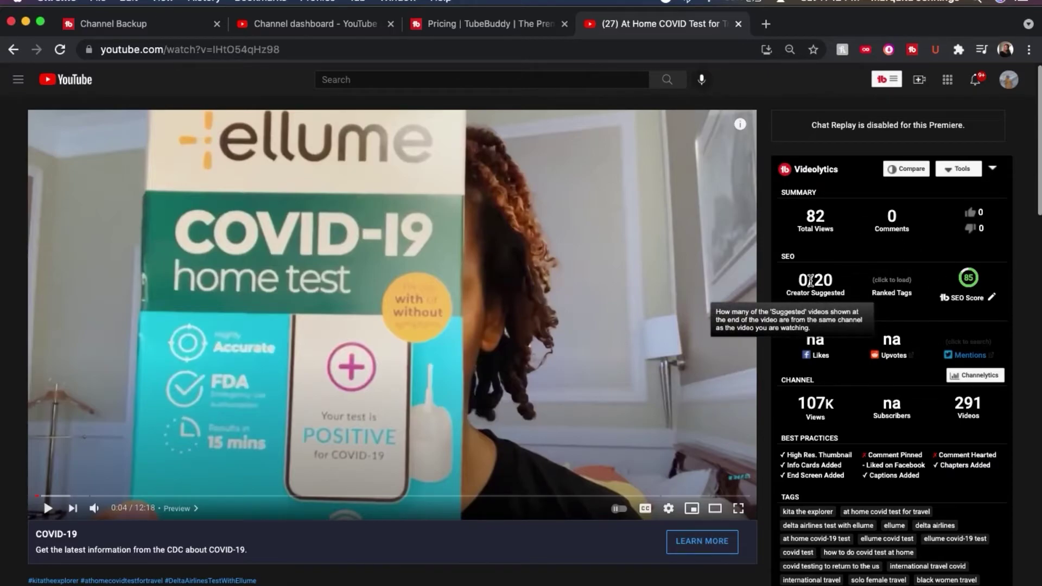
pyautogui.moveTo(888, 286)
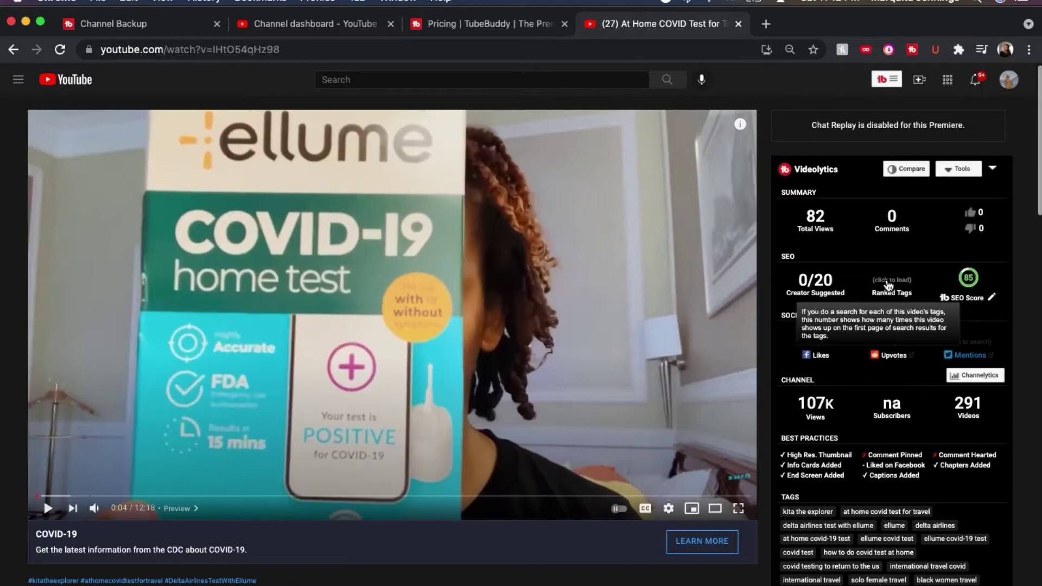
pyautogui.click(888, 282)
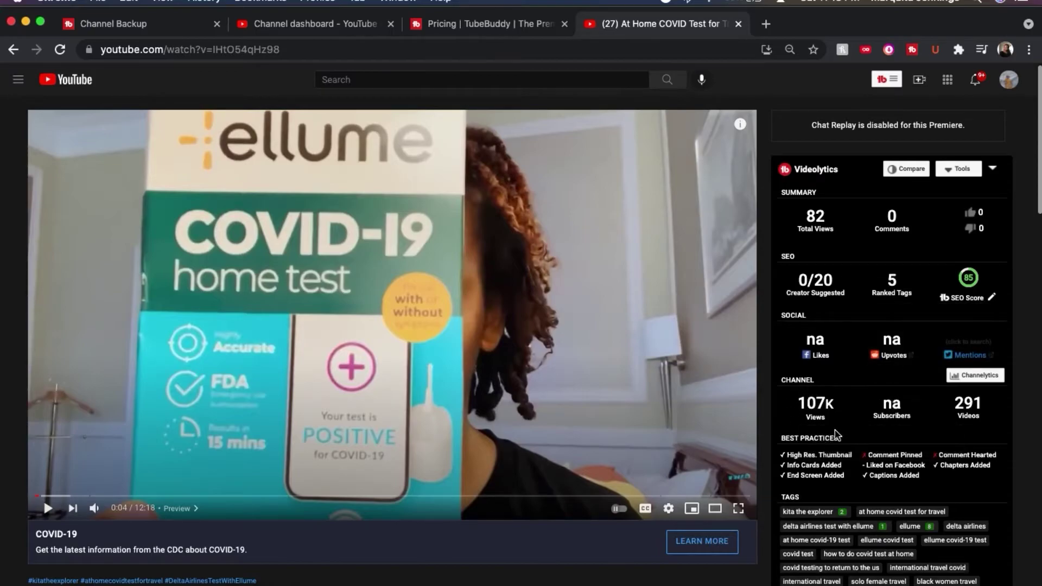
pyautogui.scroll(-1, 812, 457)
pyautogui.scroll(-3, 812, 457)
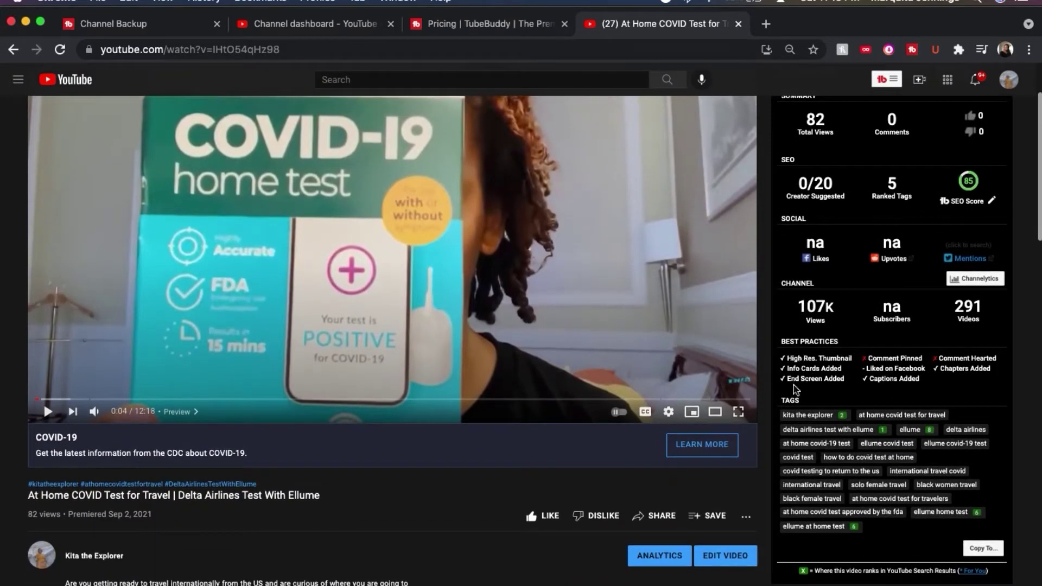
pyautogui.scroll(-2, 863, 380)
pyautogui.scroll(4, 810, 375)
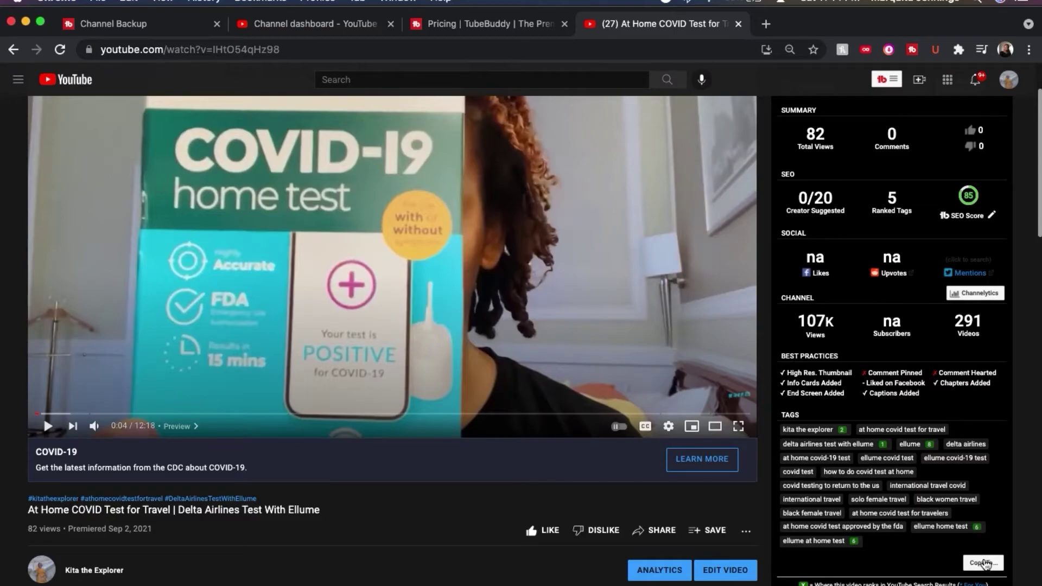
# Step: Copy all 20 tags with Copy to Clipboard, then go back to the YouTube home feed
pyautogui.click(987, 566)
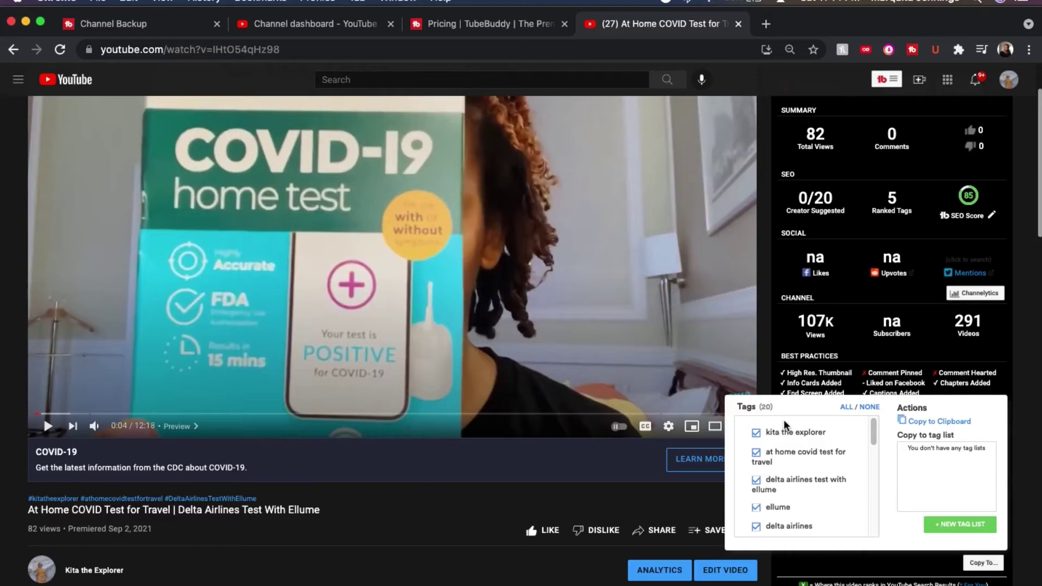
pyautogui.click(916, 422)
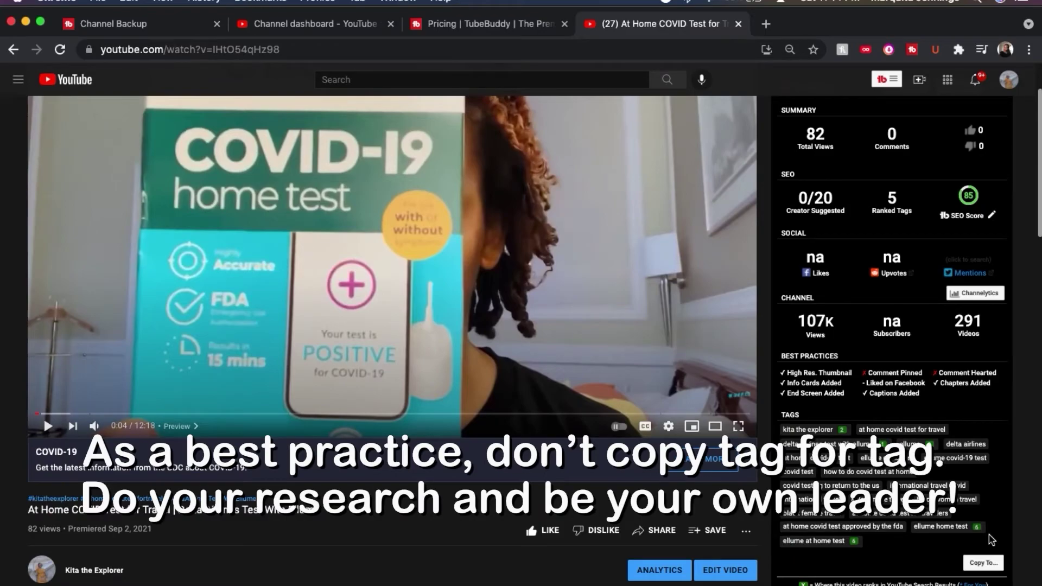
pyautogui.scroll(2, 835, 220)
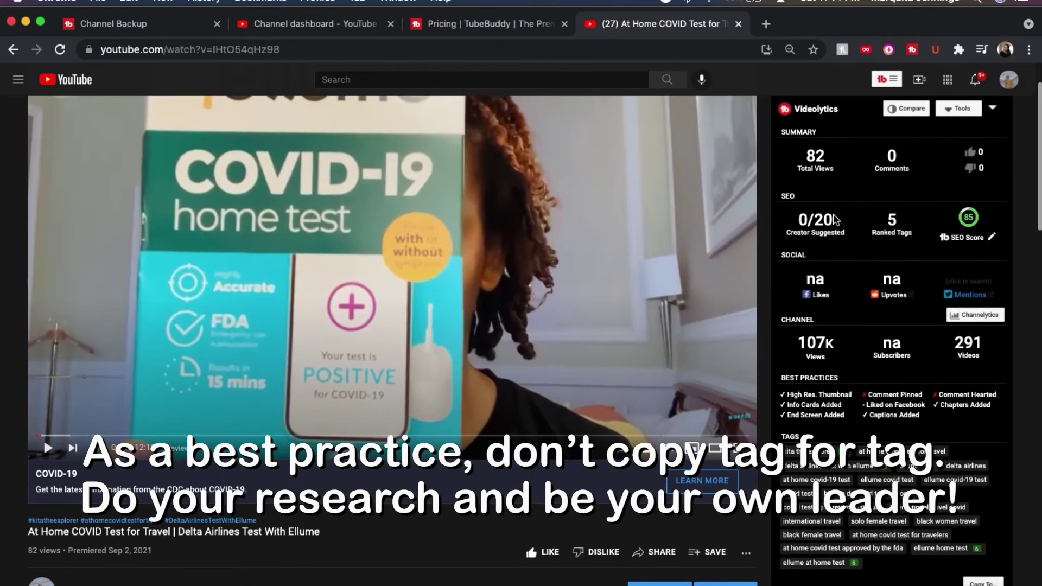
pyautogui.scroll(1, 835, 219)
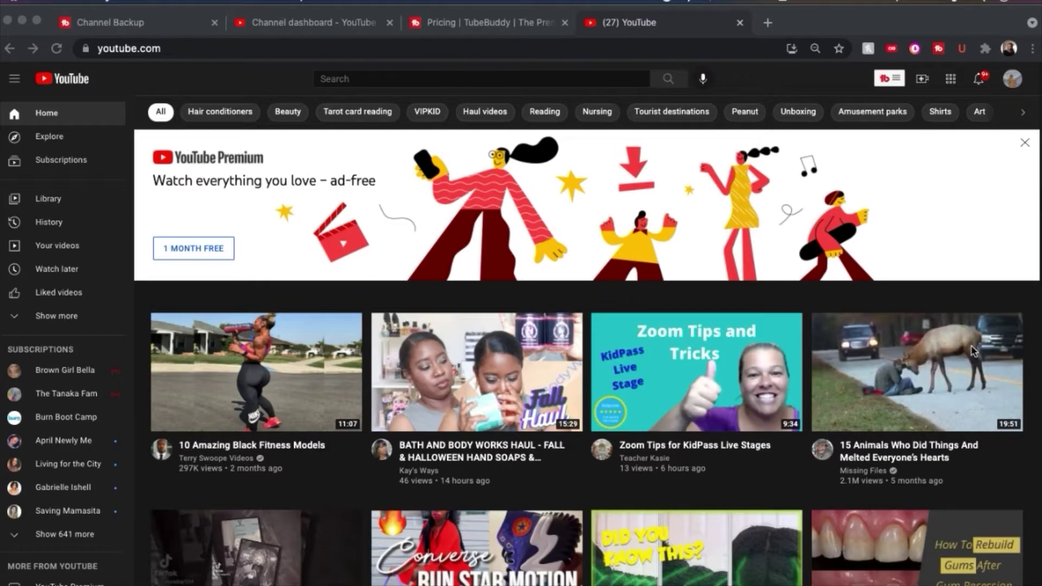
# Step: Search YouTube for 'delta airlines', hide Ubersuggest, and open its weighted score (Poor, 10/100)
pyautogui.click(546, 85)
pyautogui.click(547, 79)
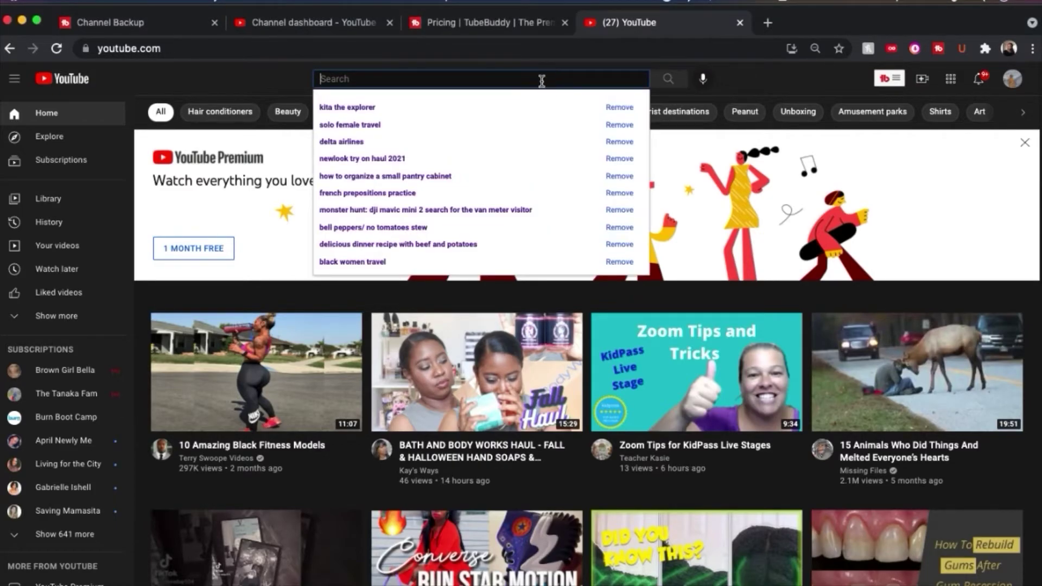
pyautogui.click(357, 142)
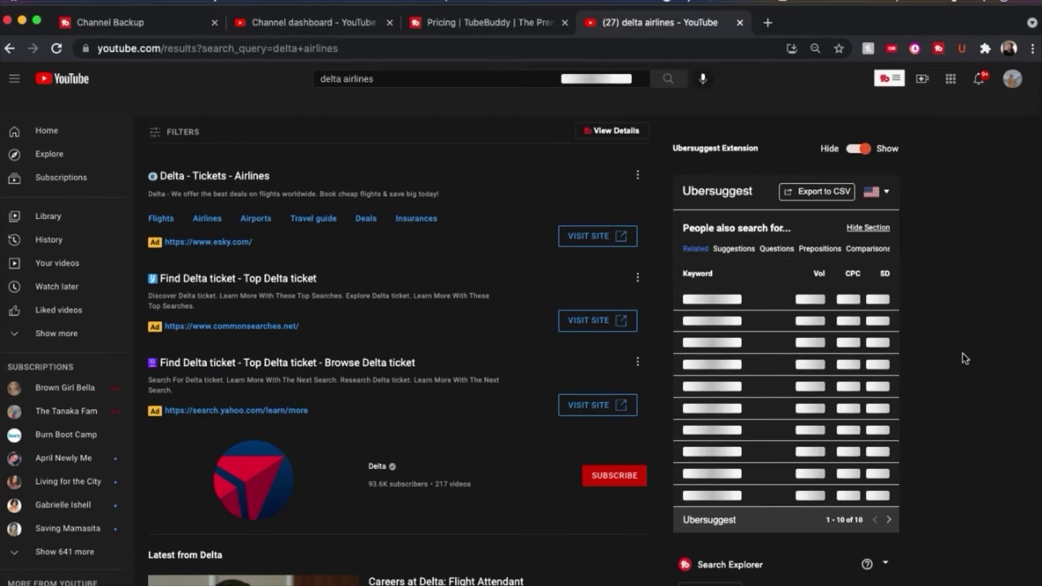
pyautogui.click(857, 148)
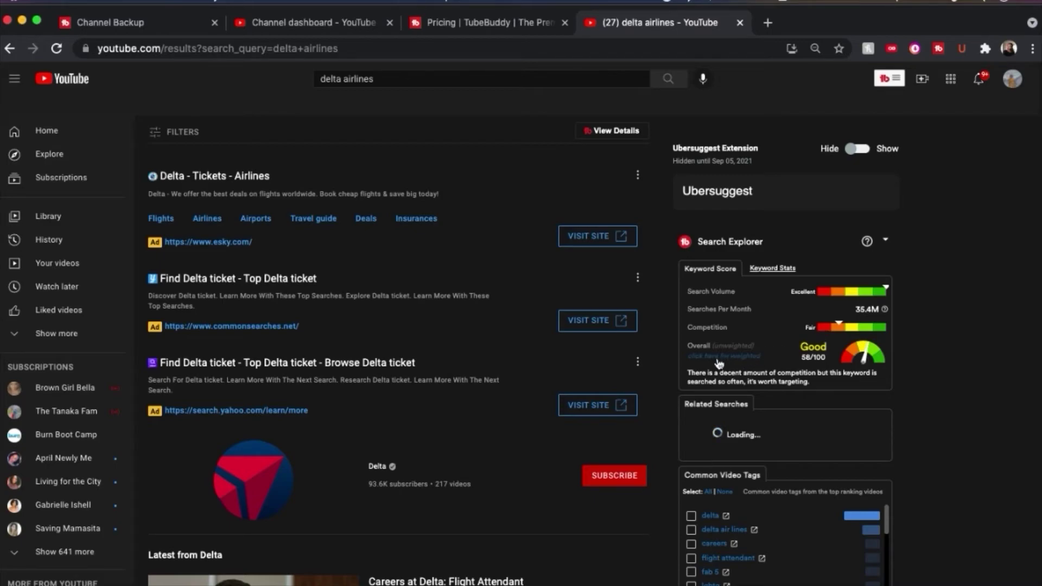
pyautogui.click(711, 361)
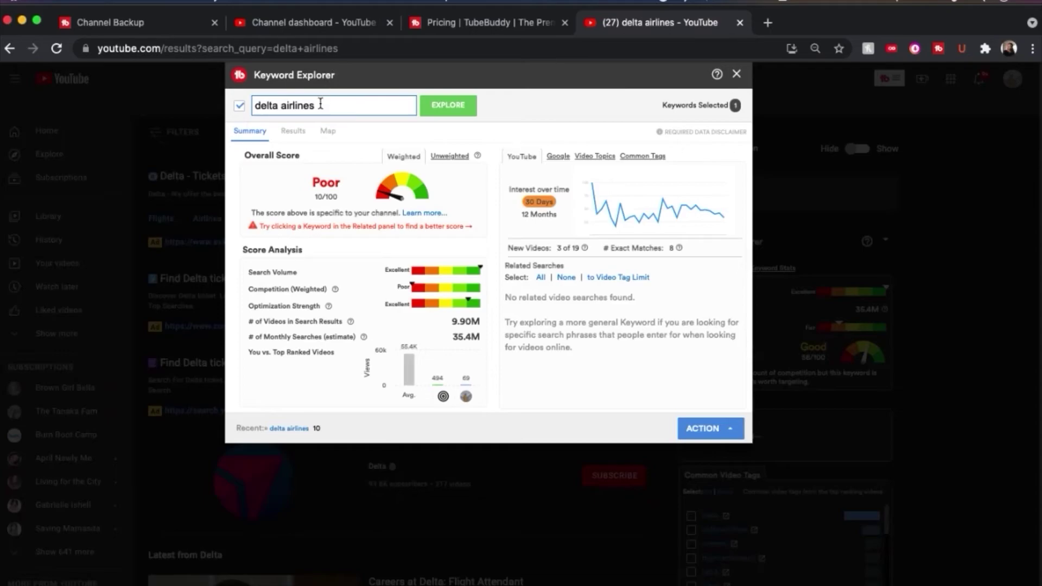
# Step: Switch the 'delta airlines' Overall Score to Unweighted, showing 19/100
pyautogui.click(443, 111)
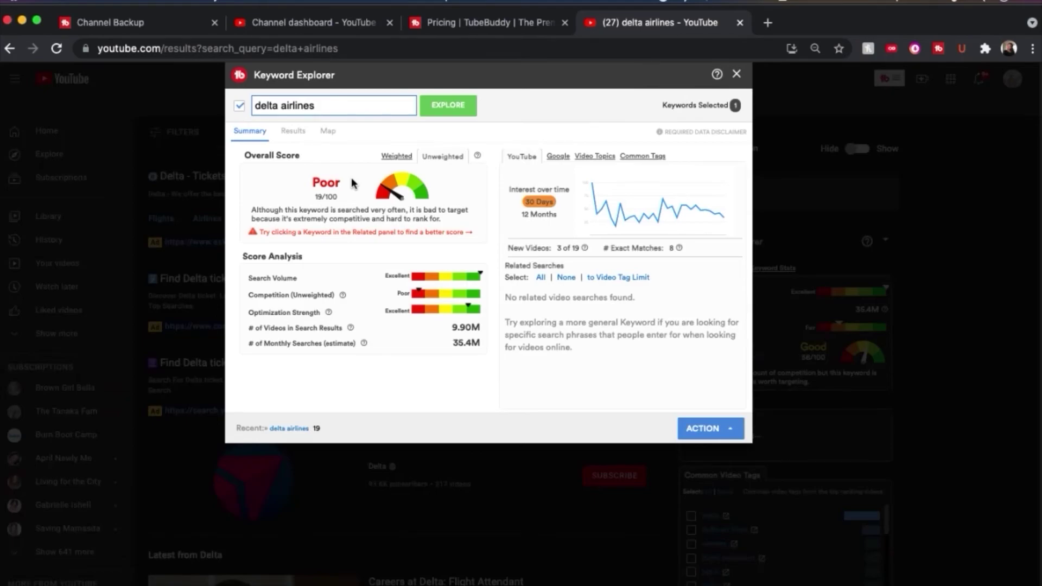
# Step: Open the ACTION dropdown for the 'delta airlines' keyword in Keyword Explorer
pyautogui.click(705, 428)
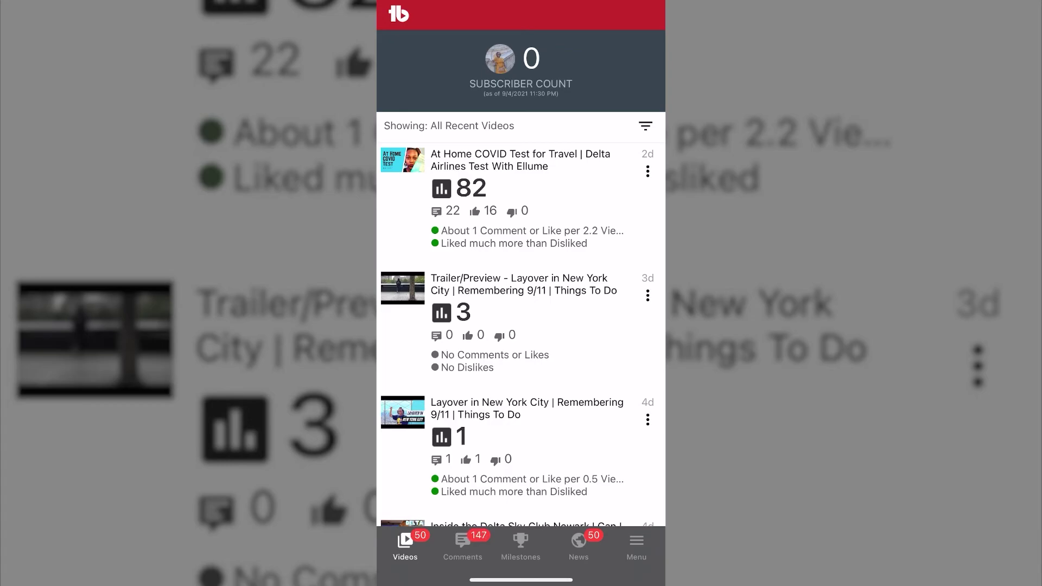
# Step: Open the At Home COVID Test for Travel video from the channel's Videos list
pyautogui.click(521, 152)
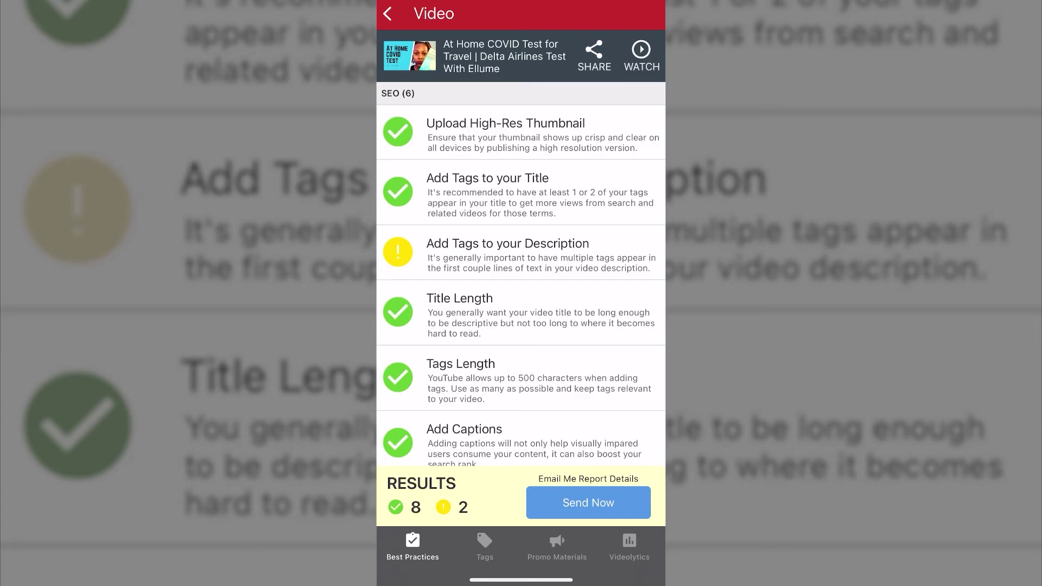
# Step: Look over the video's Best Practices results (8 passed, 2 warnings), then go to Comments
pyautogui.scroll(-4, 521, 271)
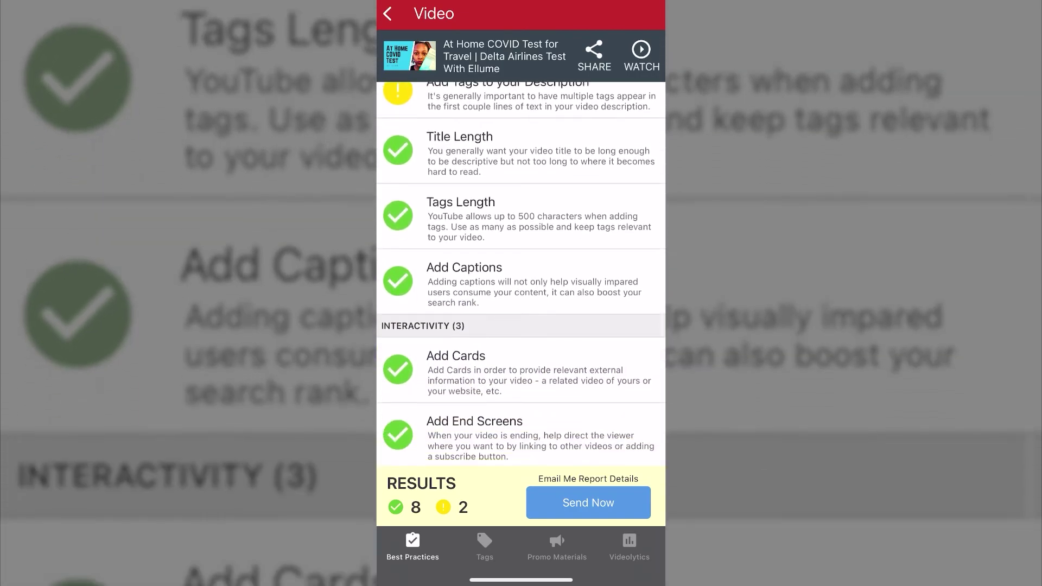
pyautogui.scroll(4, 520, 272)
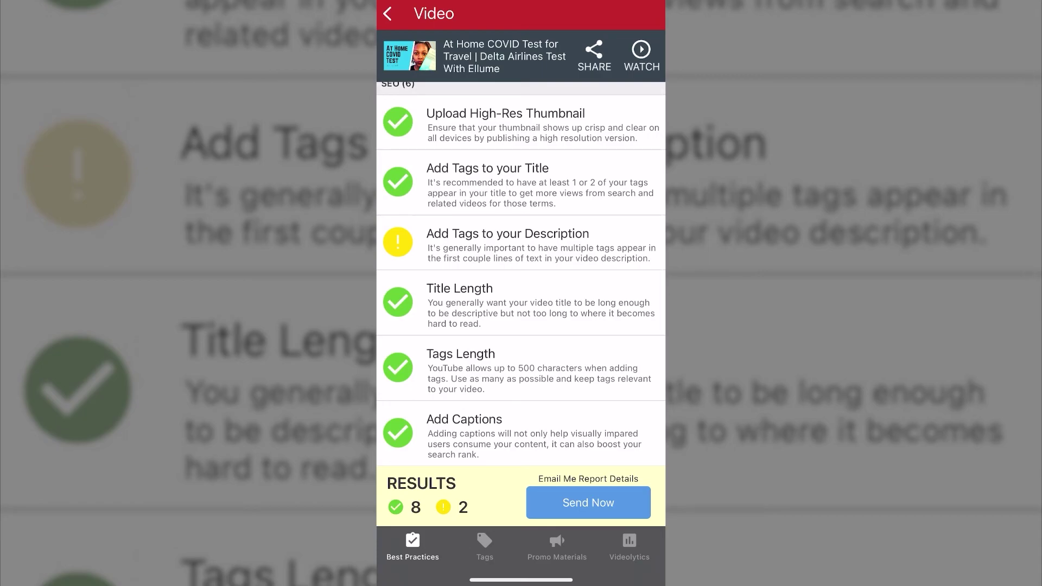
pyautogui.scroll(1, 521, 271)
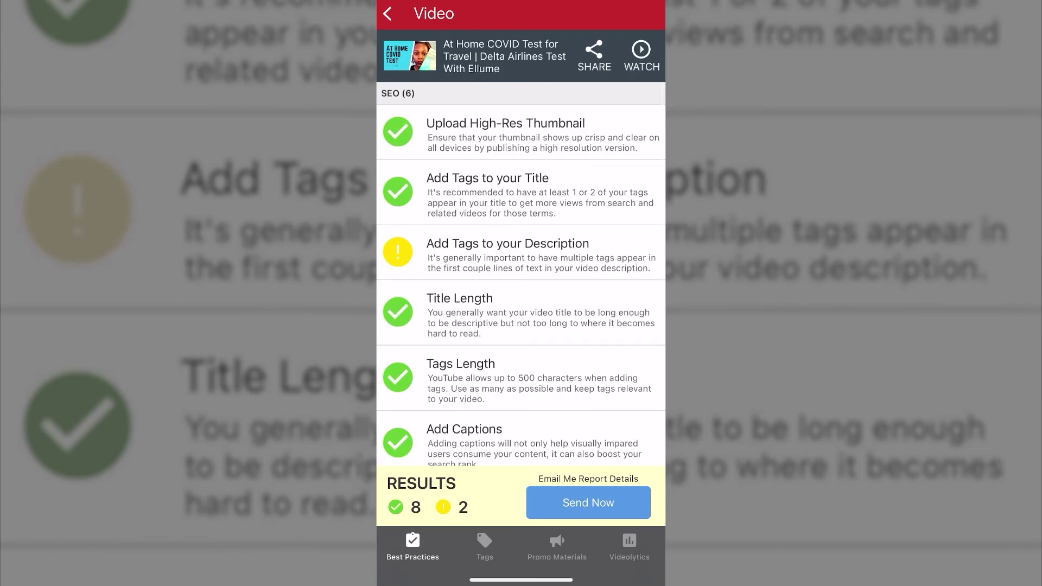
pyautogui.scroll(-6, 520, 271)
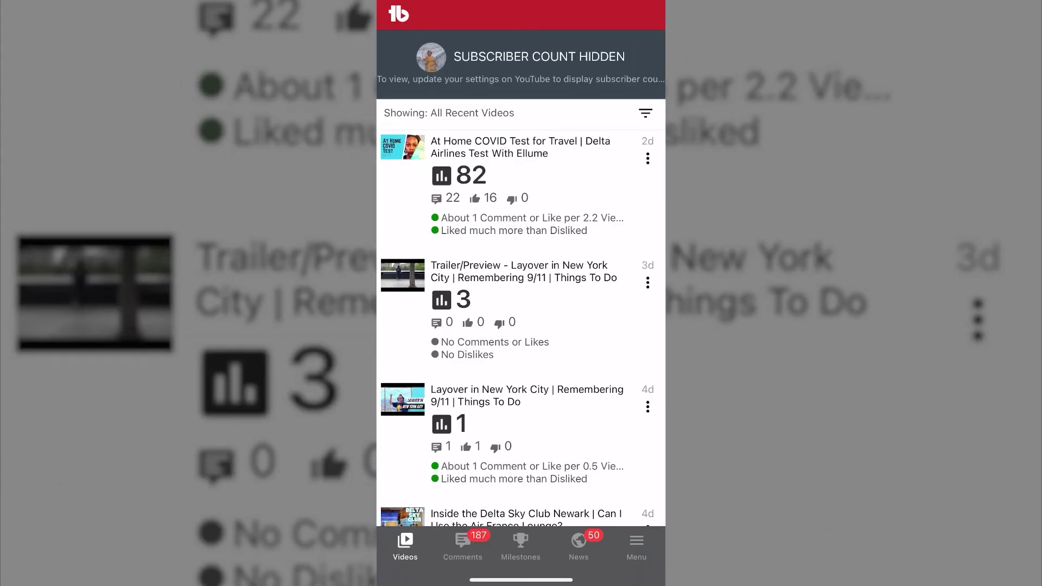
pyautogui.click(462, 545)
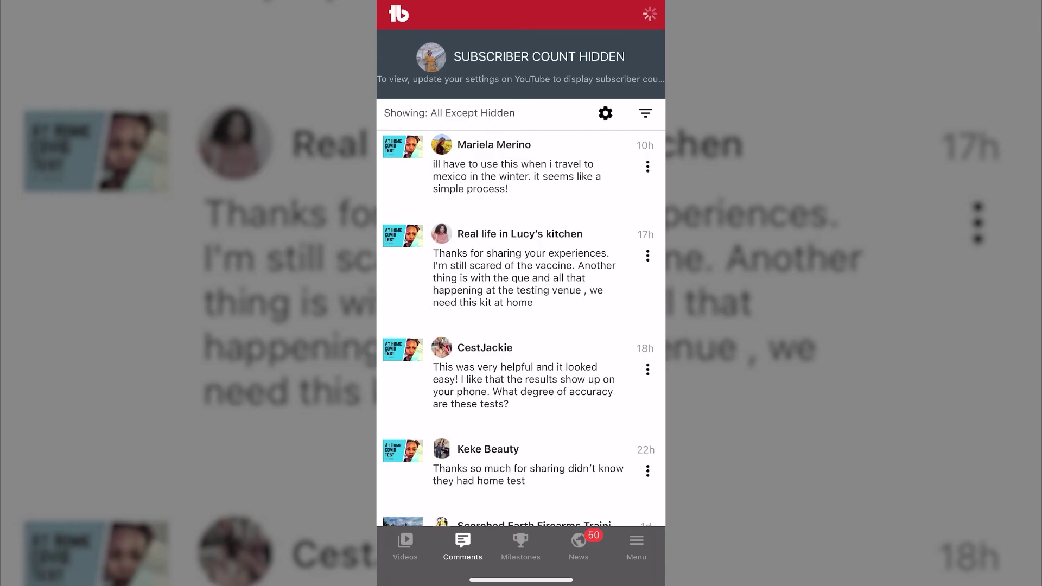
# Step: Open the reply screen for a viewer's comment, then move to the News feed of YouTube headlines
pyautogui.click(521, 277)
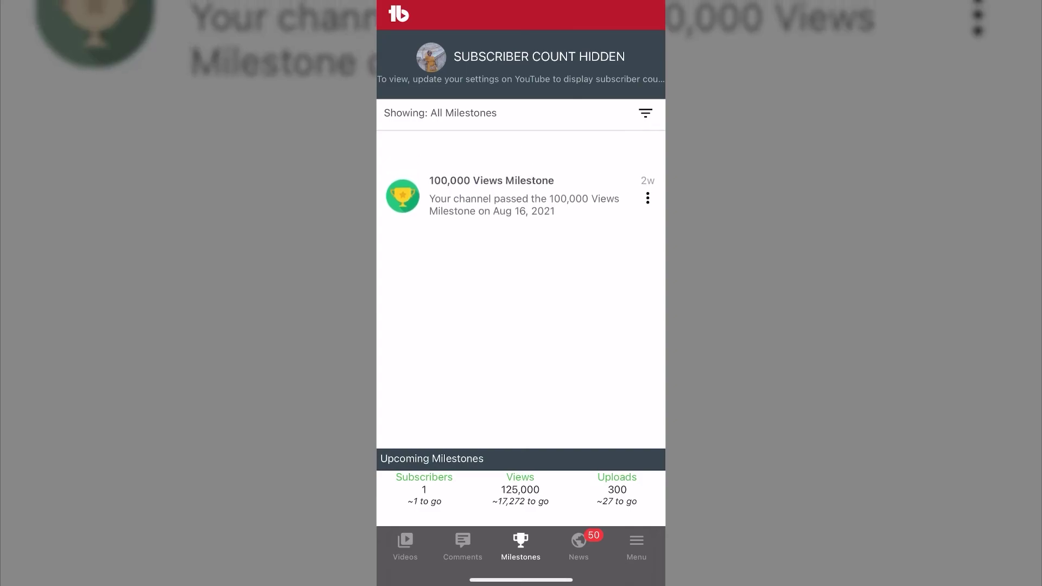
pyautogui.click(578, 546)
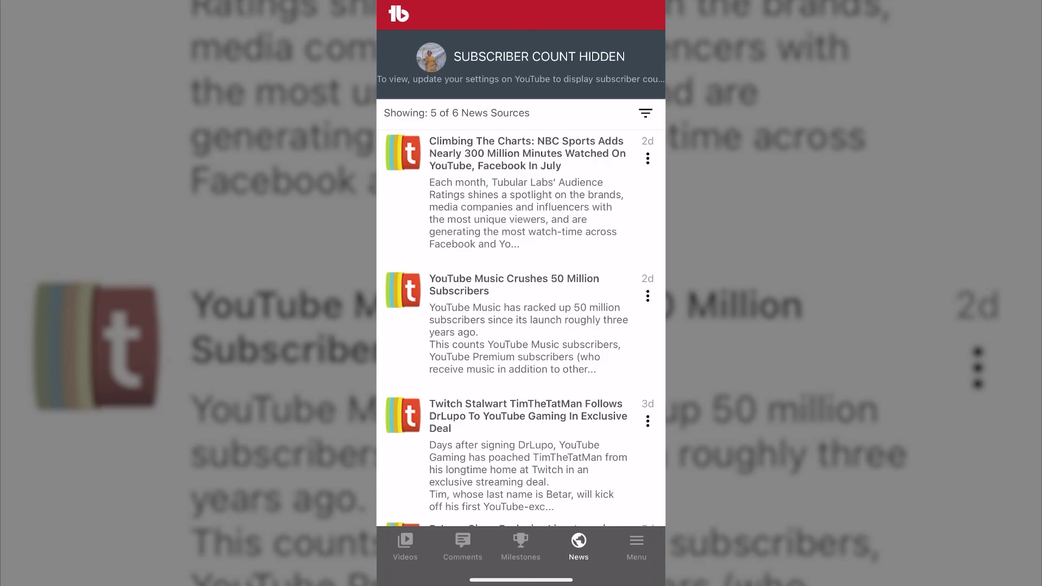
# Step: From the app's Menu, open the Topic Planner, which has no topics added yet
pyautogui.click(636, 546)
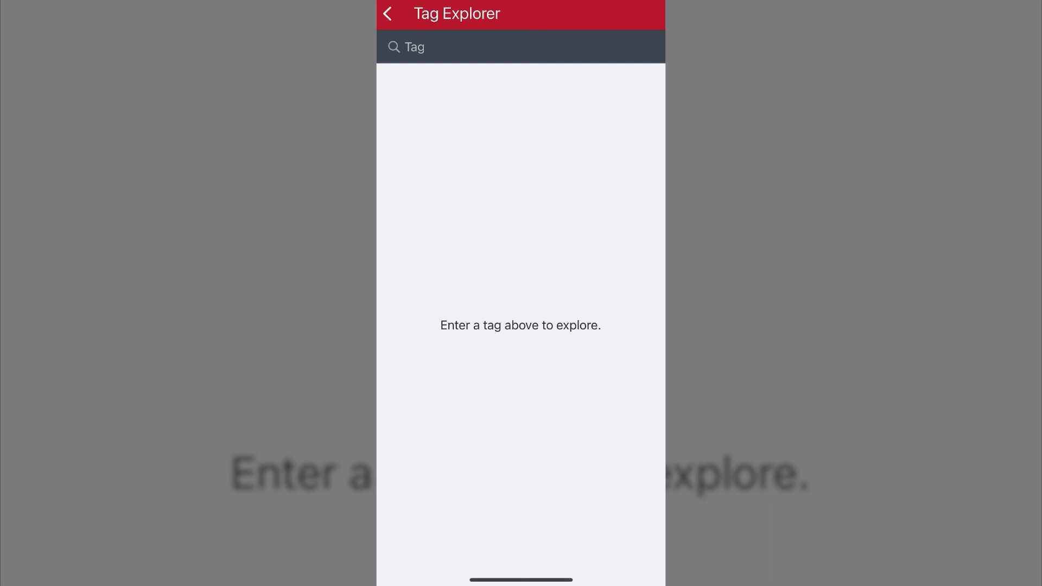
pyautogui.click(387, 14)
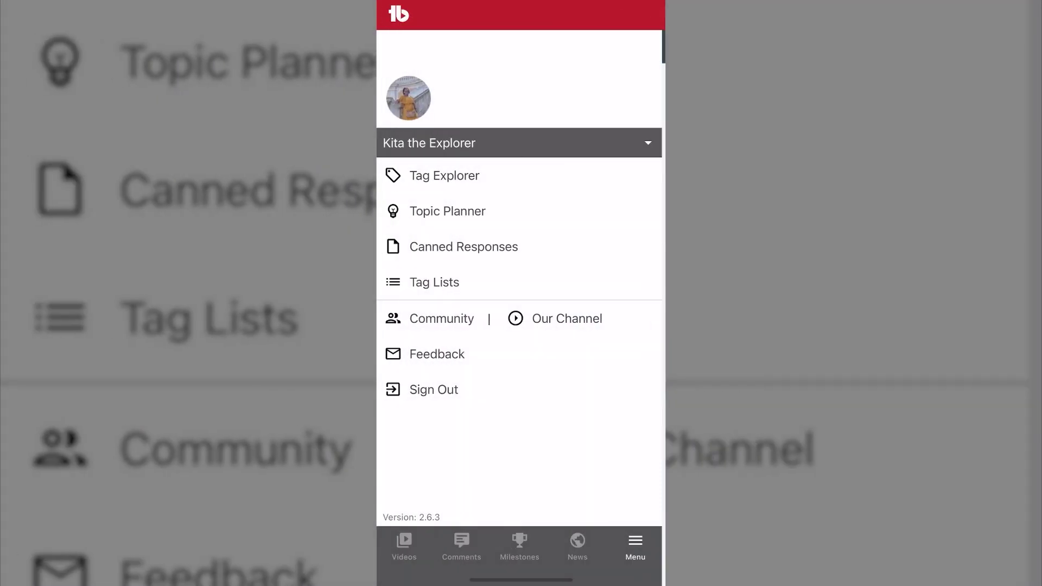
pyautogui.click(445, 209)
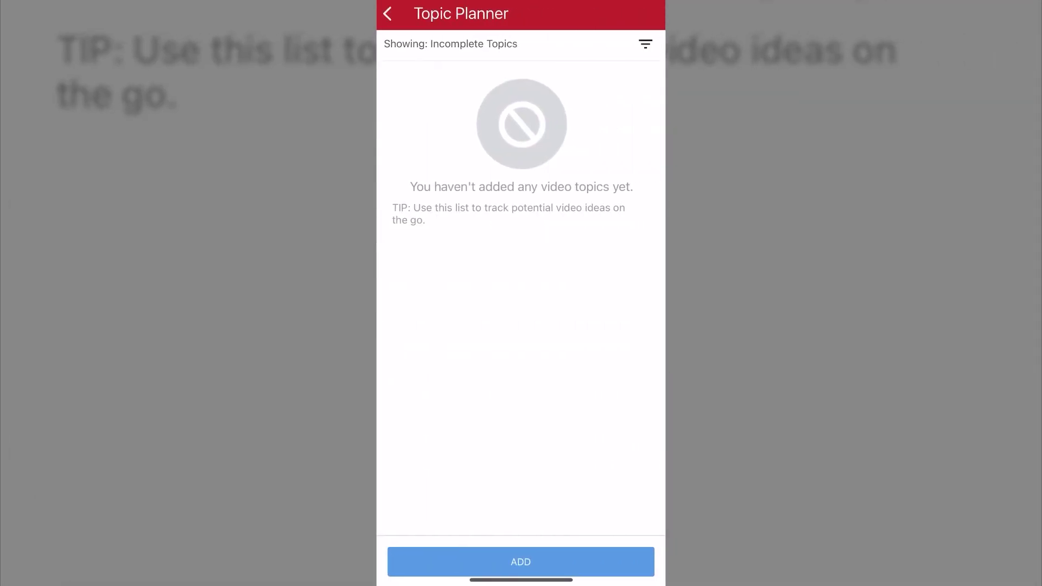